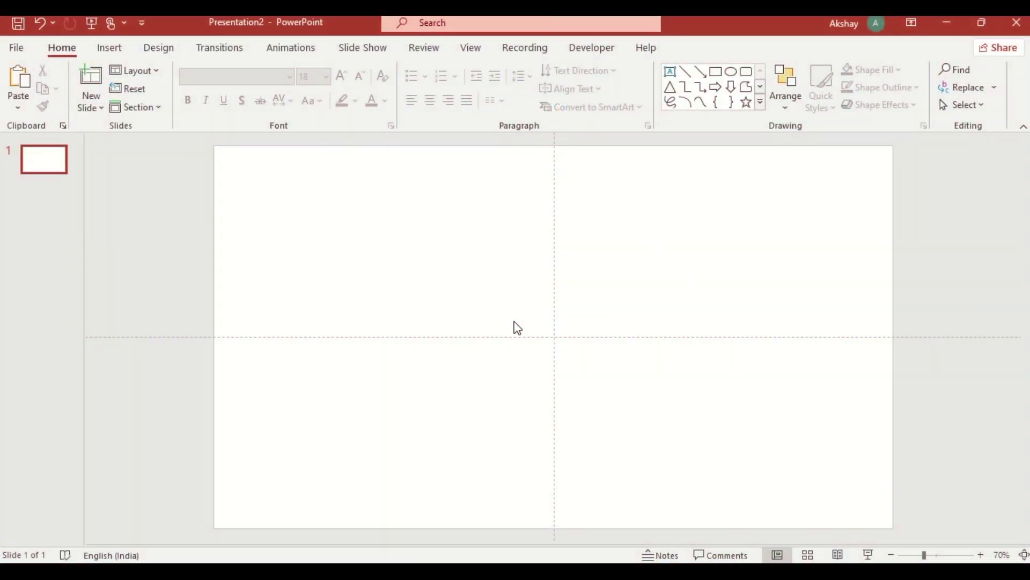
# Fill the slide background with solid Black from the Theme Colors
pyautogui.rightClick(517, 328)
pyautogui.click(589, 475)
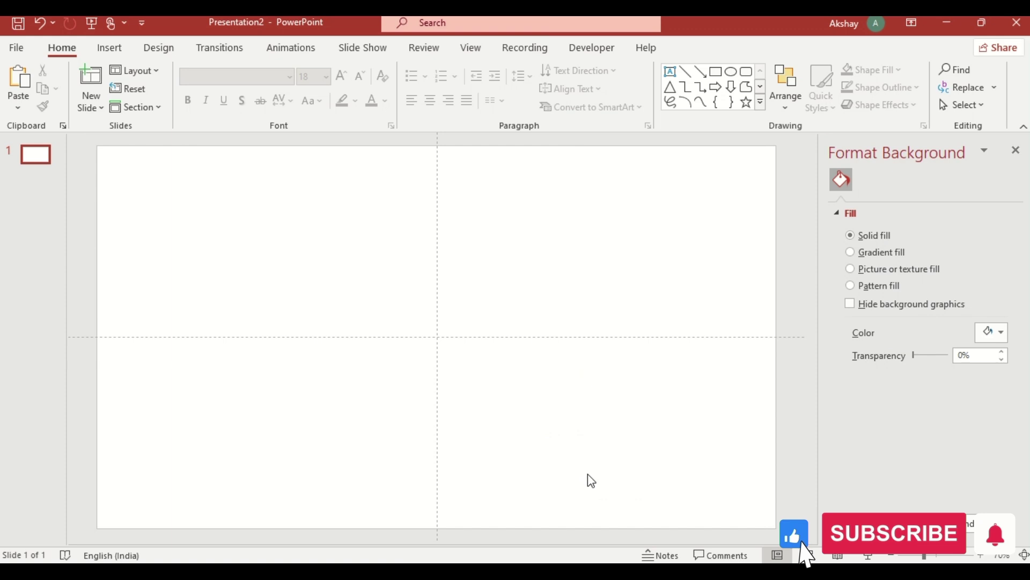
pyautogui.click(1001, 333)
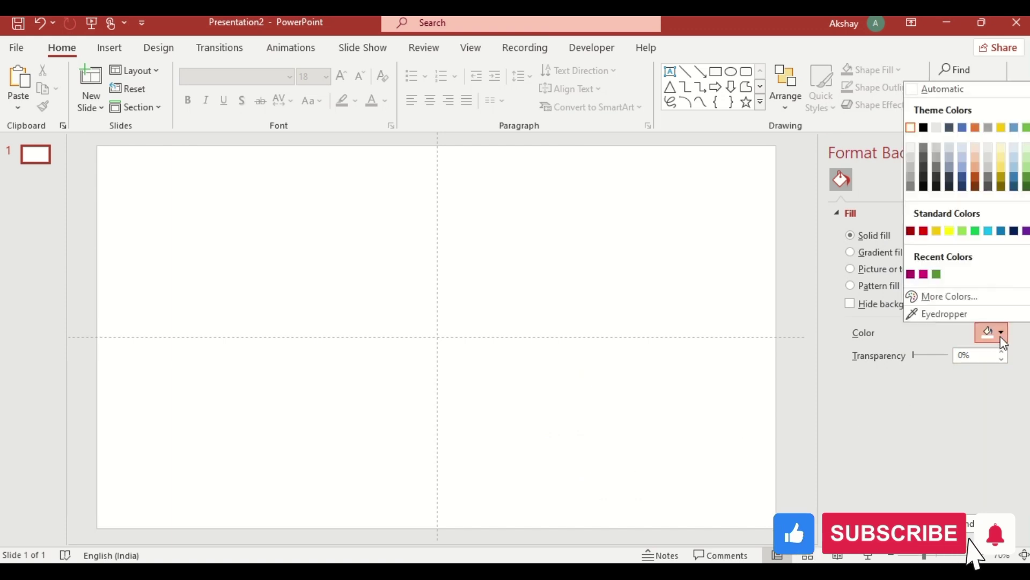
pyautogui.click(923, 127)
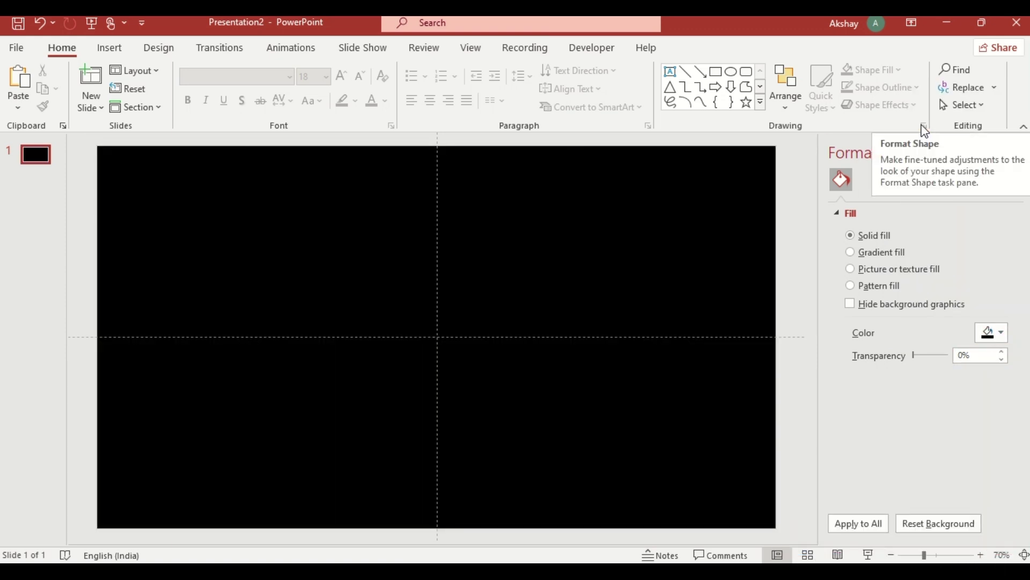
# Intersect two overlapping circles into a lens shape, shrink it to 8.63 × 4.36 cm and centre it
pyautogui.click(731, 72)
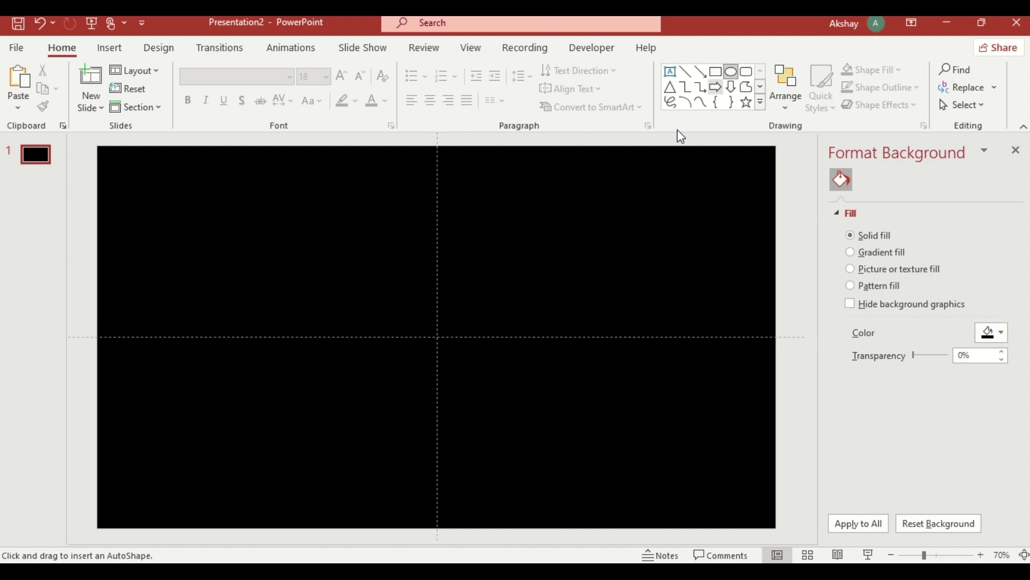
pyautogui.moveTo(219, 260); pyautogui.dragTo(453, 446)
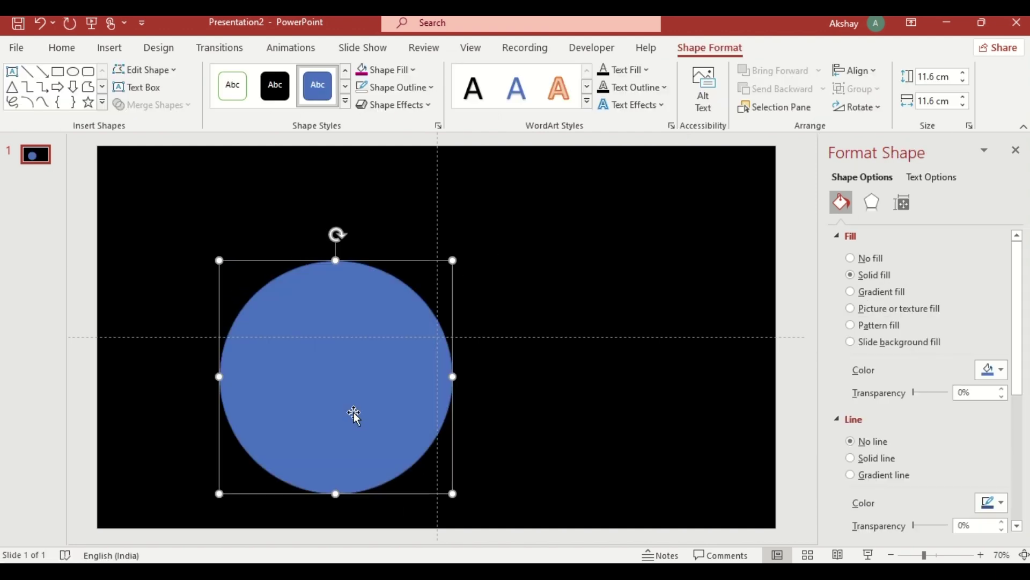
pyautogui.moveTo(353, 419); pyautogui.dragTo(484, 423)
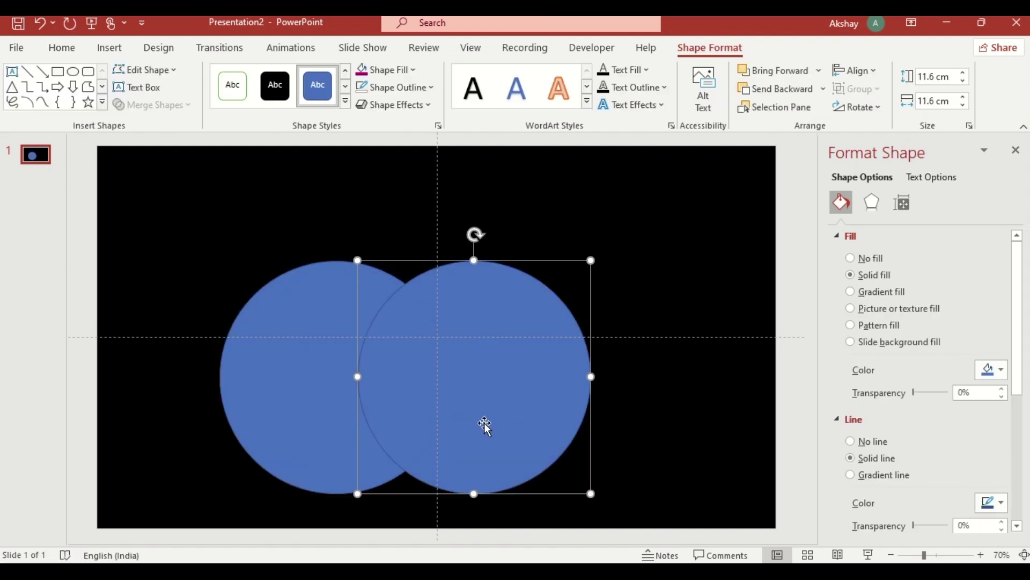
pyautogui.keyDown('shift'); pyautogui.click(334, 322); pyautogui.keyUp('shift')
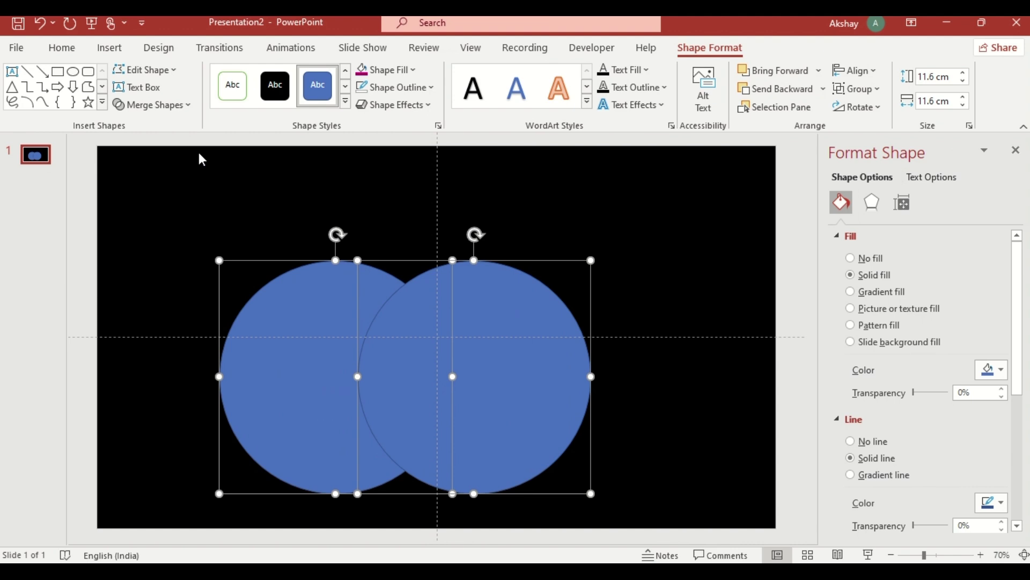
pyautogui.click(173, 104)
pyautogui.click(170, 190)
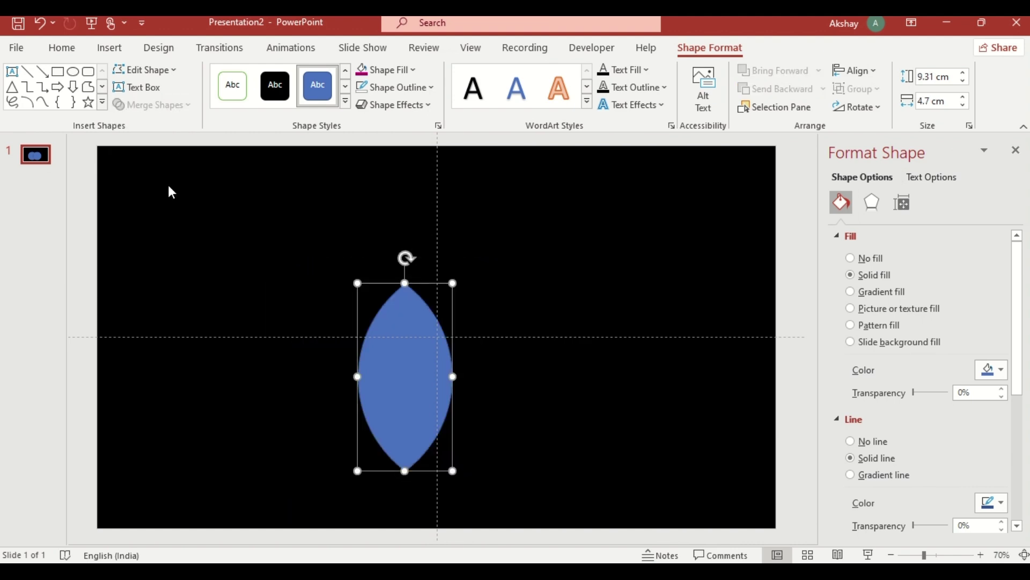
pyautogui.moveTo(451, 471); pyautogui.dragTo(446, 458)
pyautogui.moveTo(403, 399); pyautogui.dragTo(436, 354)
# Remove the petal's outline and give it a gradient fill with a magenta first stop
pyautogui.click(431, 89)
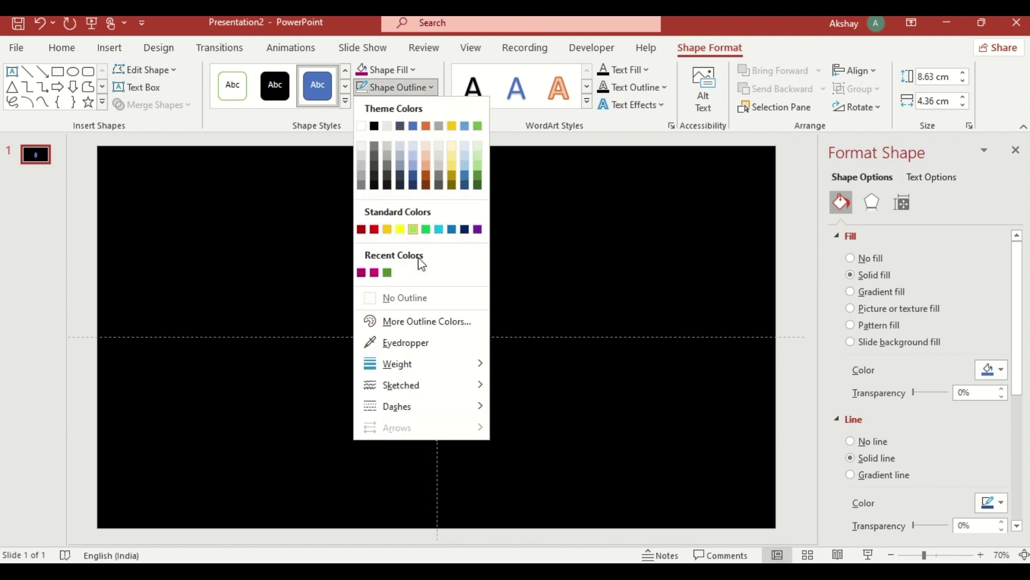
pyautogui.click(419, 299)
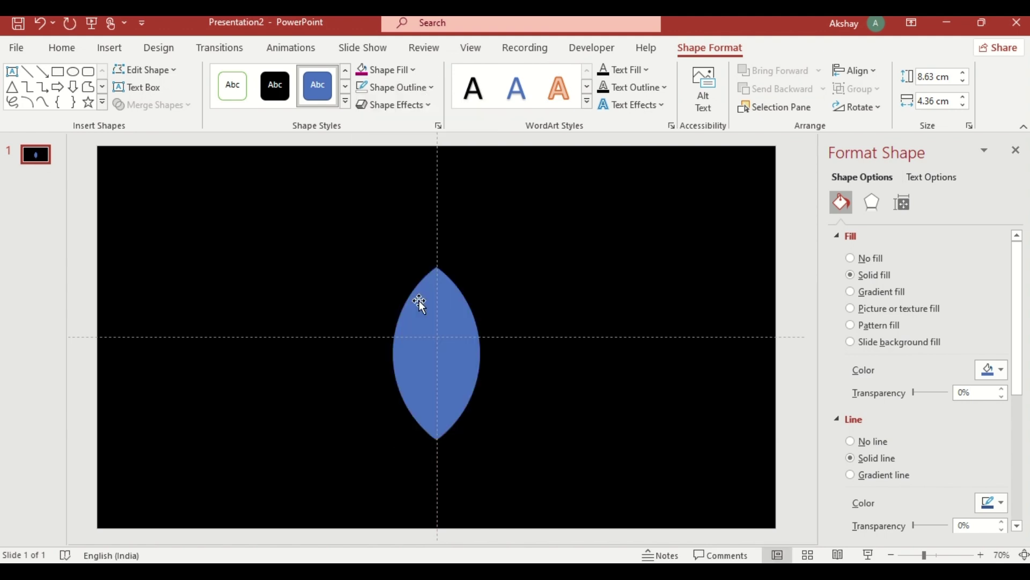
pyautogui.click(853, 293)
pyautogui.moveTo(1014, 294); pyautogui.dragTo(1021, 340)
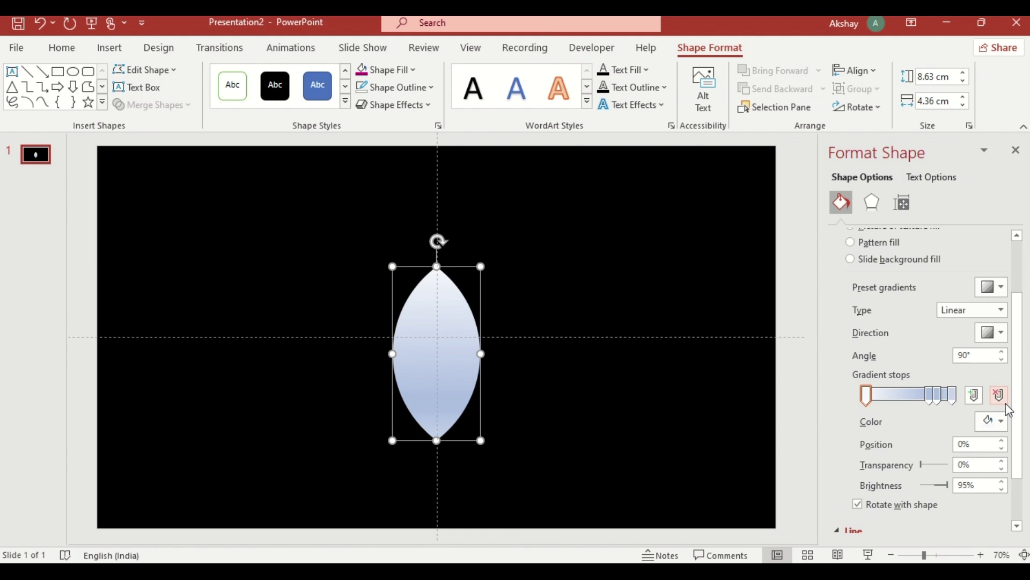
pyautogui.click(992, 421)
pyautogui.click(914, 367)
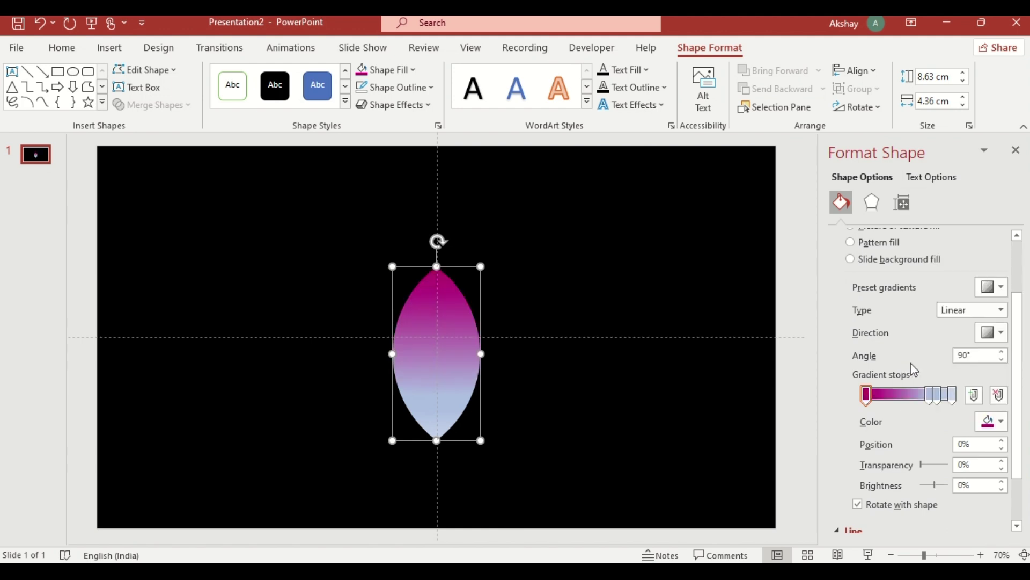
pyautogui.moveTo(927, 394); pyautogui.dragTo(948, 395)
# Make the right gradient stop magenta with 100% transparency
pyautogui.click(949, 396)
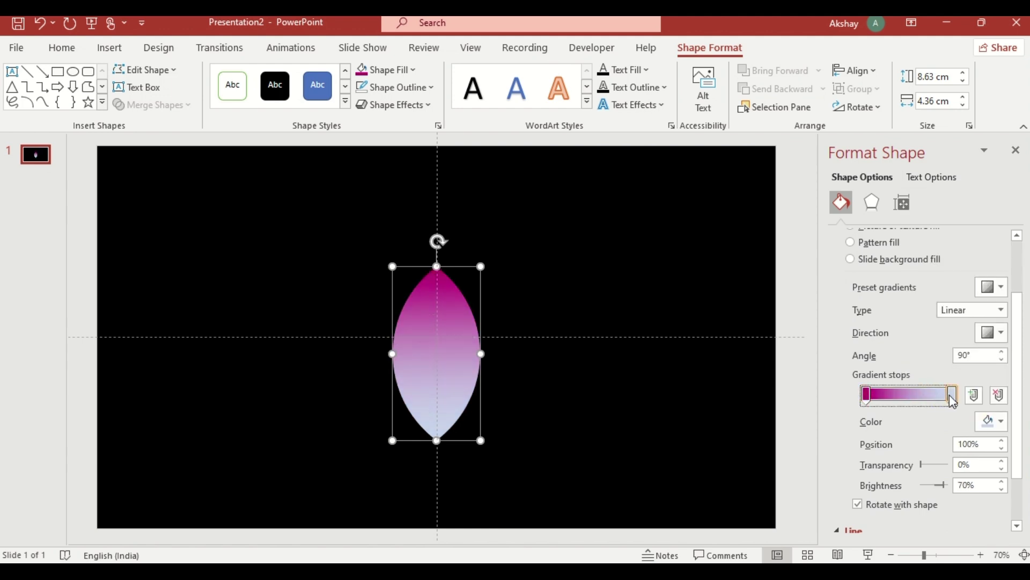
pyautogui.click(1000, 421)
pyautogui.click(911, 362)
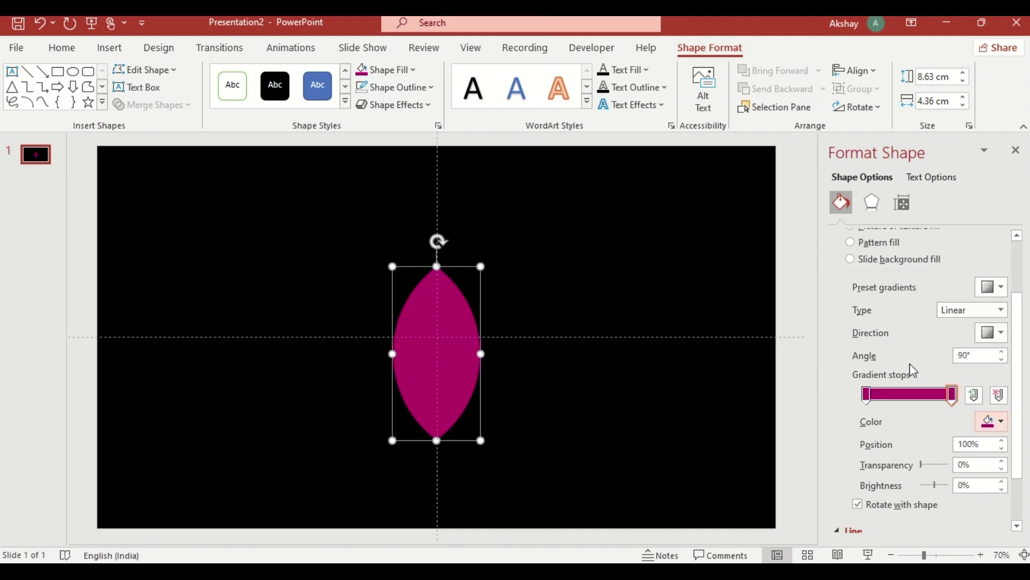
pyautogui.doubleClick(966, 464)
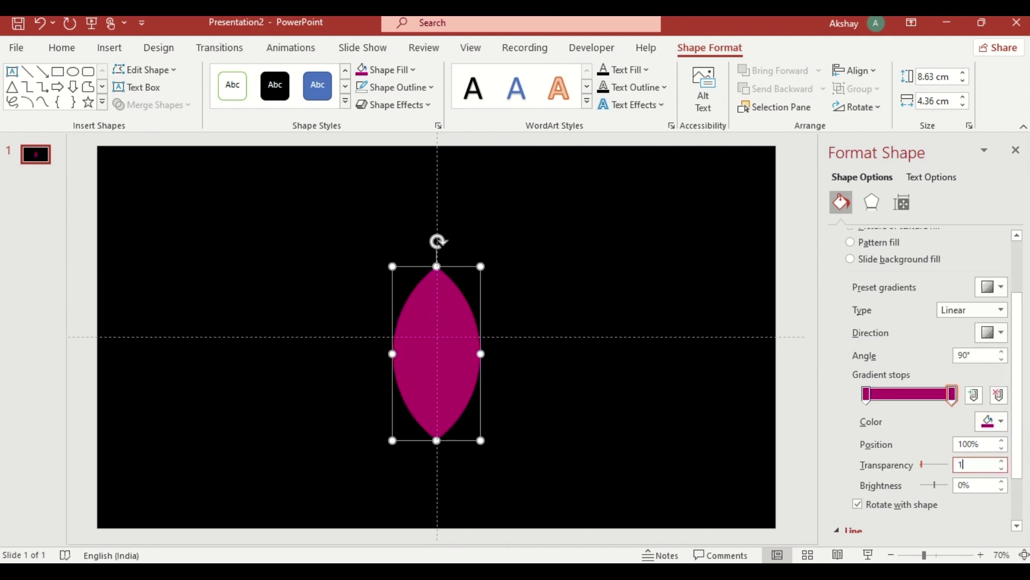
pyautogui.write('100')
pyautogui.press('Return')
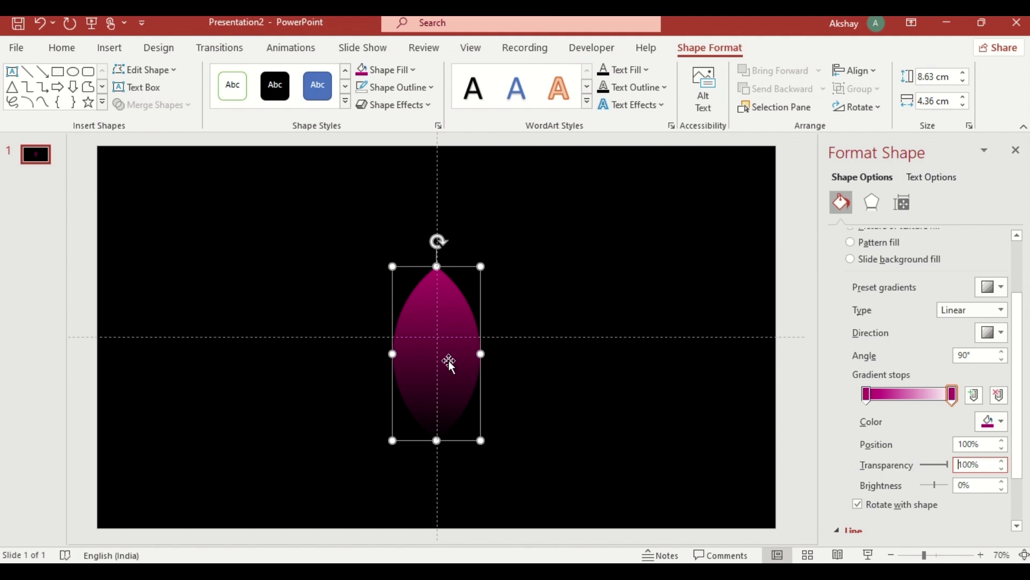
# Make four copies of the petal, laid out in a row
pyautogui.moveTo(449, 362); pyautogui.dragTo(639, 364)
pyautogui.click(465, 352)
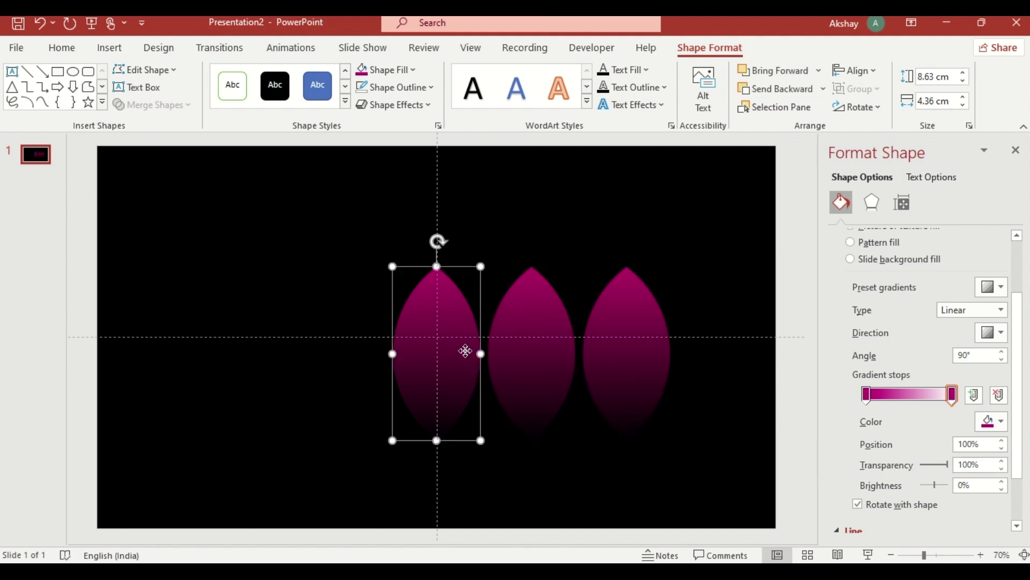
pyautogui.moveTo(464, 352); pyautogui.dragTo(367, 348)
pyautogui.moveTo(368, 349); pyautogui.dragTo(276, 349)
# Rotate the two left petals to -60° and -30°
pyautogui.click(902, 203)
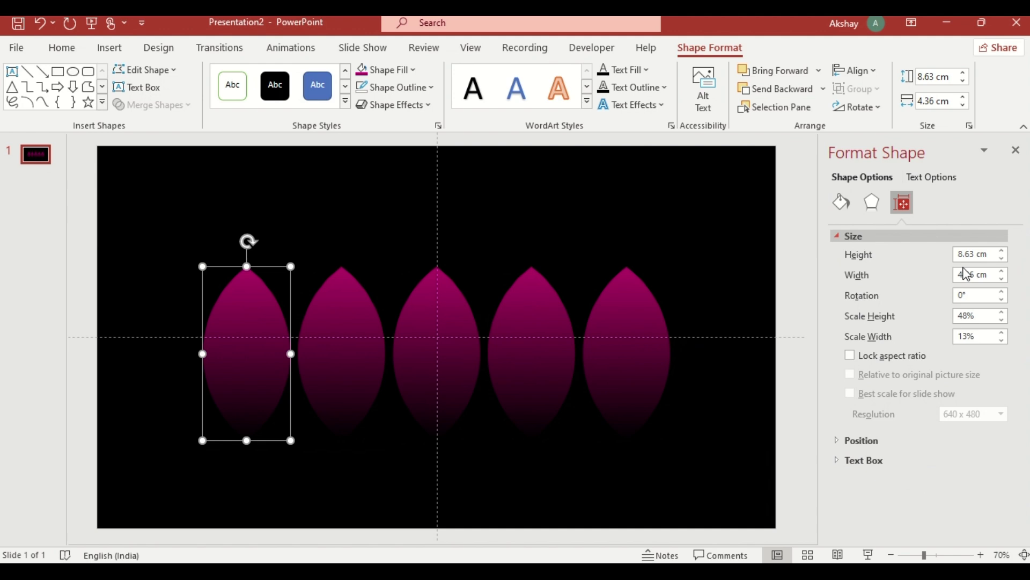
pyautogui.moveTo(977, 294); pyautogui.dragTo(911, 304)
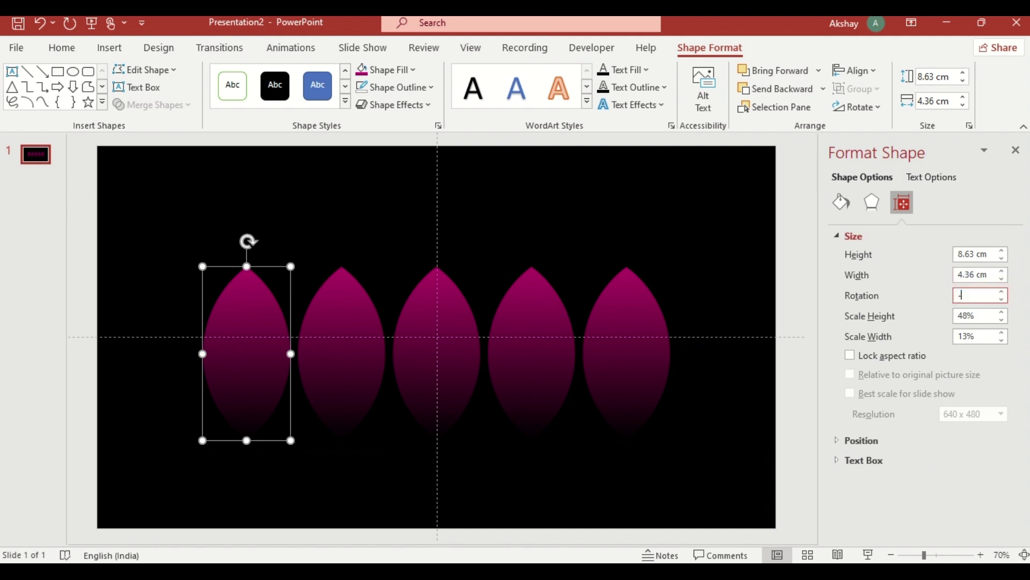
pyautogui.press('Return')
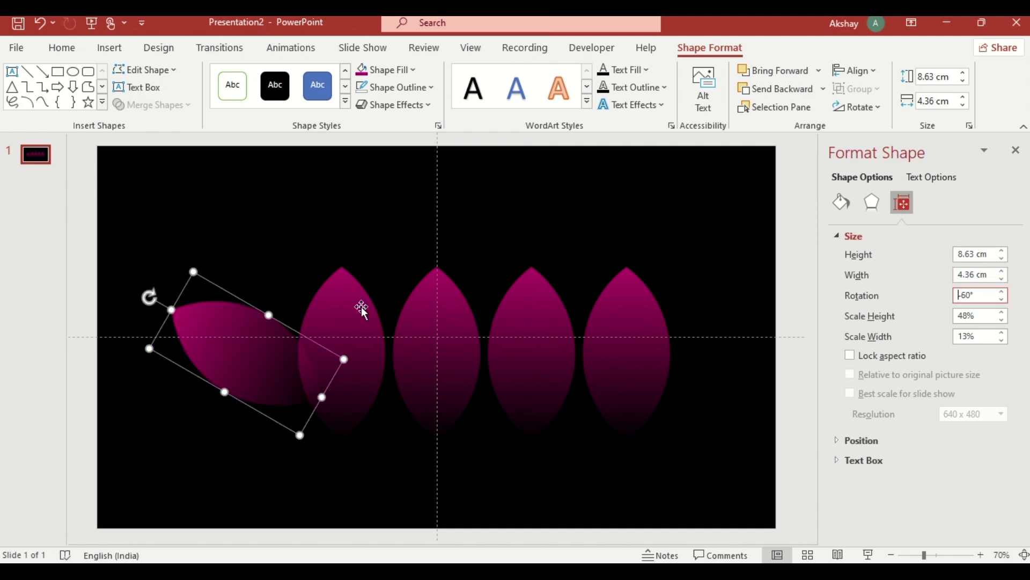
pyautogui.click(361, 307)
pyautogui.moveTo(977, 295); pyautogui.dragTo(950, 302)
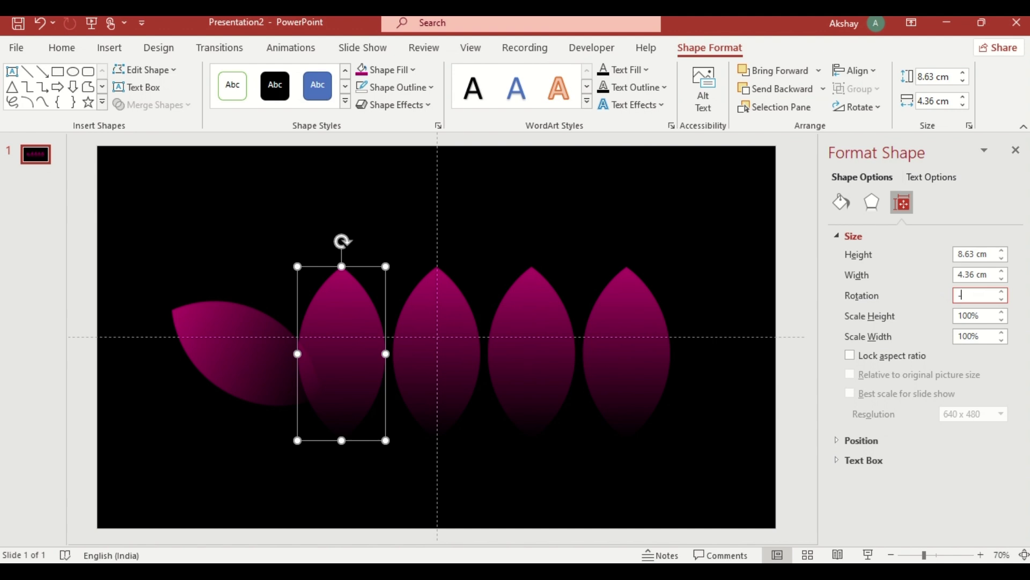
pyautogui.press('Return')
# Rotate the two right petals to 30° and 60°
pyautogui.click(555, 334)
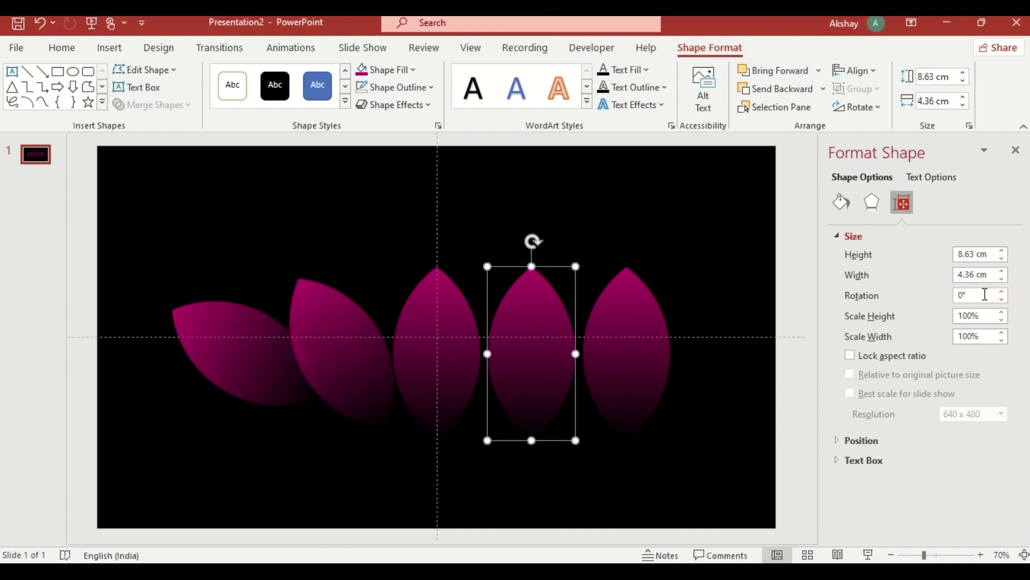
pyautogui.moveTo(982, 295); pyautogui.dragTo(922, 310)
pyautogui.write('30')
pyautogui.press('Return')
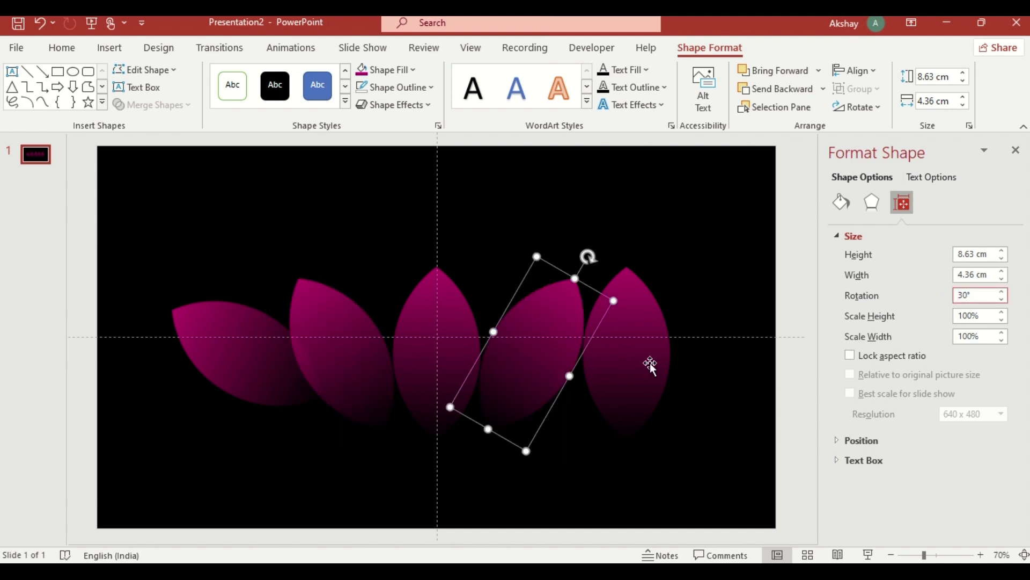
pyautogui.click(641, 365)
pyautogui.moveTo(989, 296); pyautogui.dragTo(918, 300)
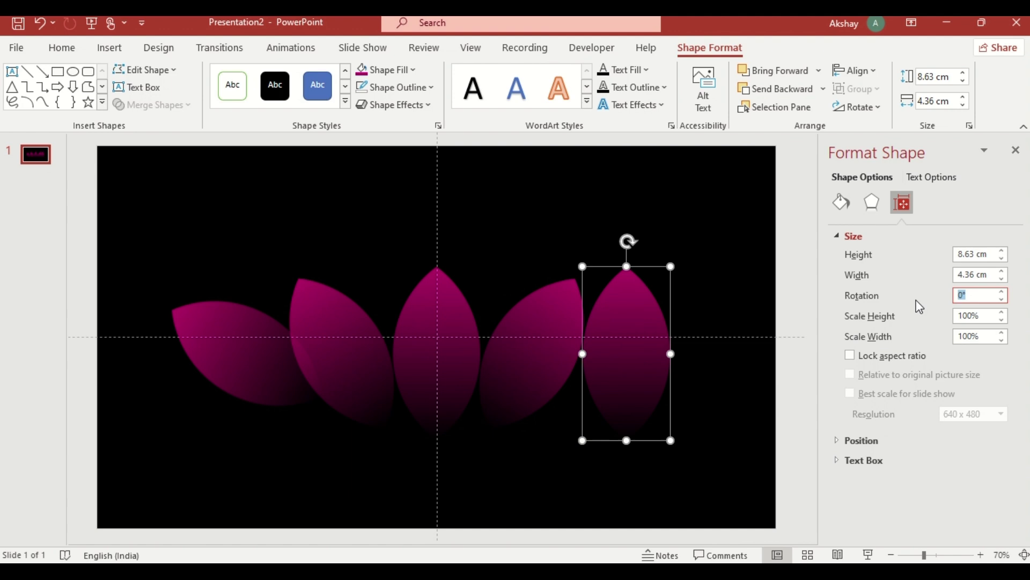
pyautogui.write('60')
pyautogui.press('Return')
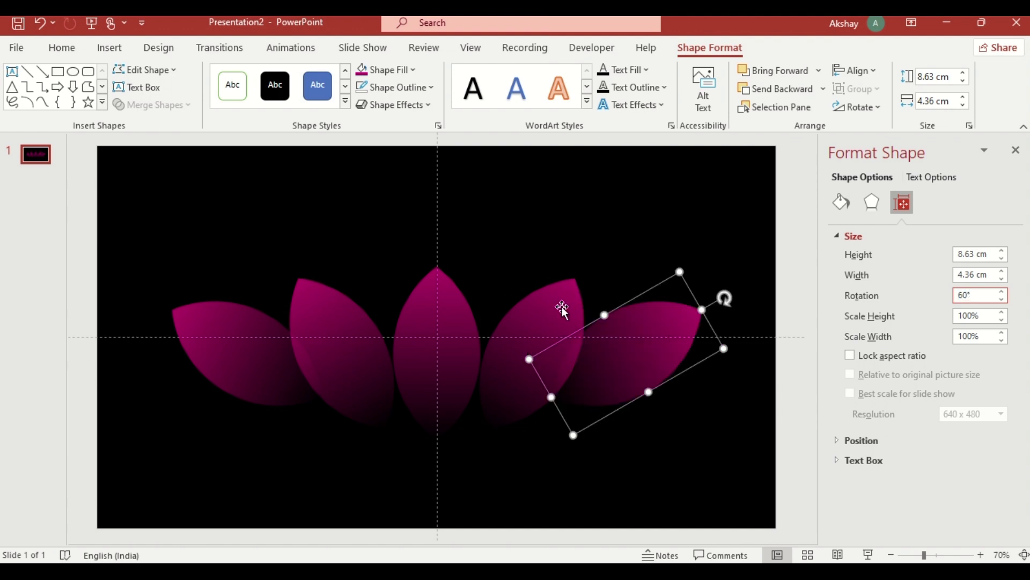
# Align the ±30° petals by their middles and draw all petals together into a lotus
pyautogui.click(561, 307)
pyautogui.press('Left')
pyautogui.press('Left')
pyautogui.press('Left')
pyautogui.press('Left')
pyautogui.press('Left')
pyautogui.press('Left')
pyautogui.press('Left')
pyautogui.press('Left')
pyautogui.press('Left')
pyautogui.press('Left')
pyautogui.click(352, 347)
pyautogui.press('Right')
pyautogui.press('Right')
pyautogui.press('Right')
pyautogui.press('Right')
pyautogui.press('Right')
pyautogui.press('Right')
pyautogui.press('Right')
pyautogui.press('Right')
pyautogui.press('Right')
pyautogui.press('Right')
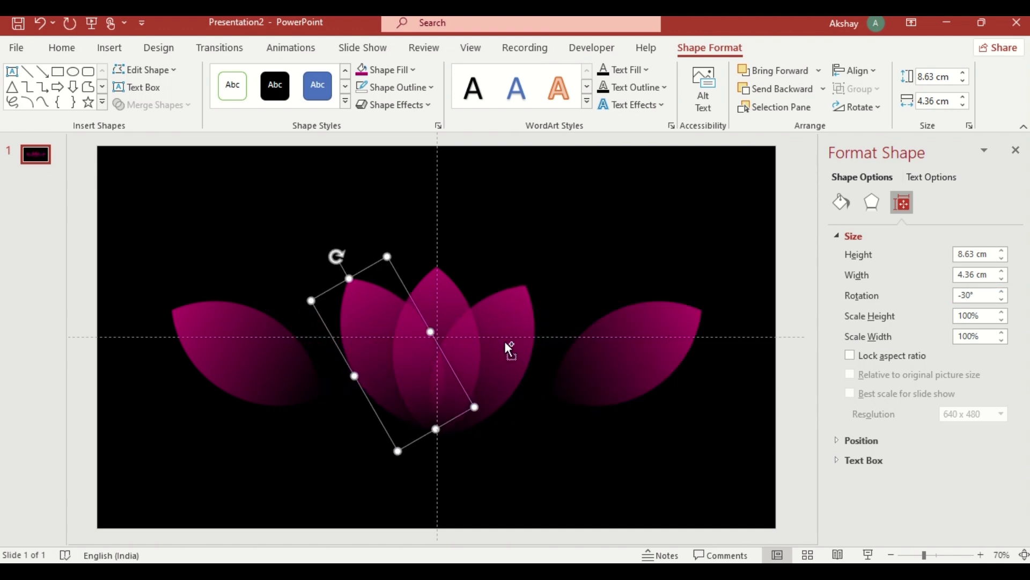
pyautogui.keyDown('shift'); pyautogui.click(509, 349); pyautogui.keyUp('shift')
pyautogui.click(854, 70)
pyautogui.click(881, 178)
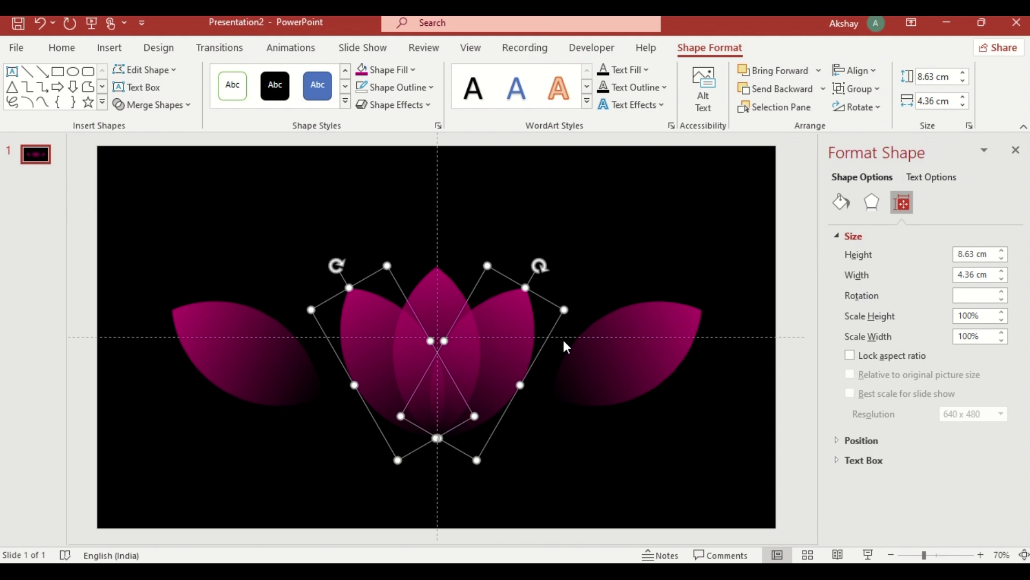
pyautogui.click(614, 363)
pyautogui.moveTo(614, 364); pyautogui.dragTo(539, 378)
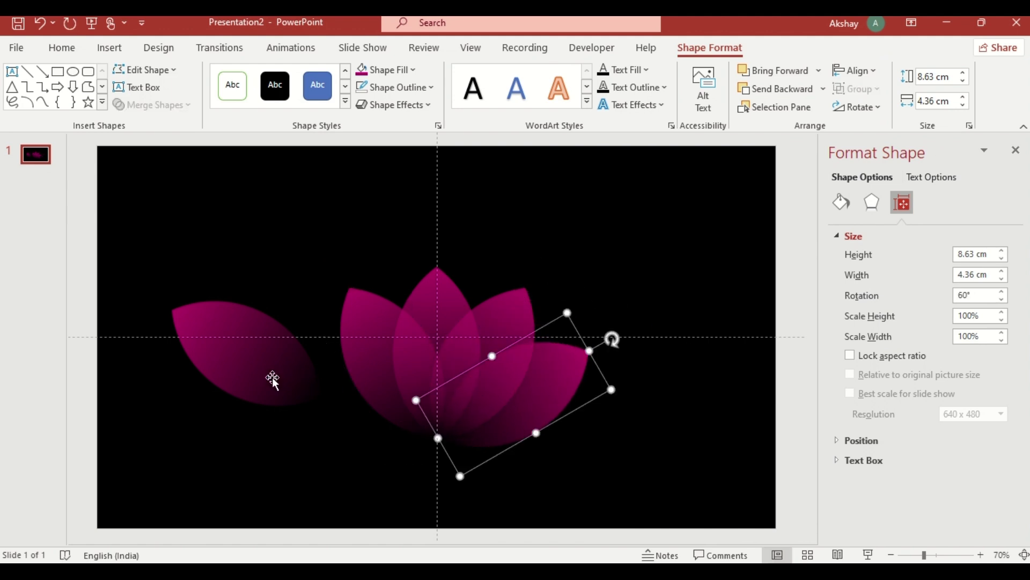
pyautogui.moveTo(273, 379); pyautogui.dragTo(385, 418)
# Draw a flat ellipse below the lotus, centre it horizontally and remove its outline
pyautogui.click(76, 76)
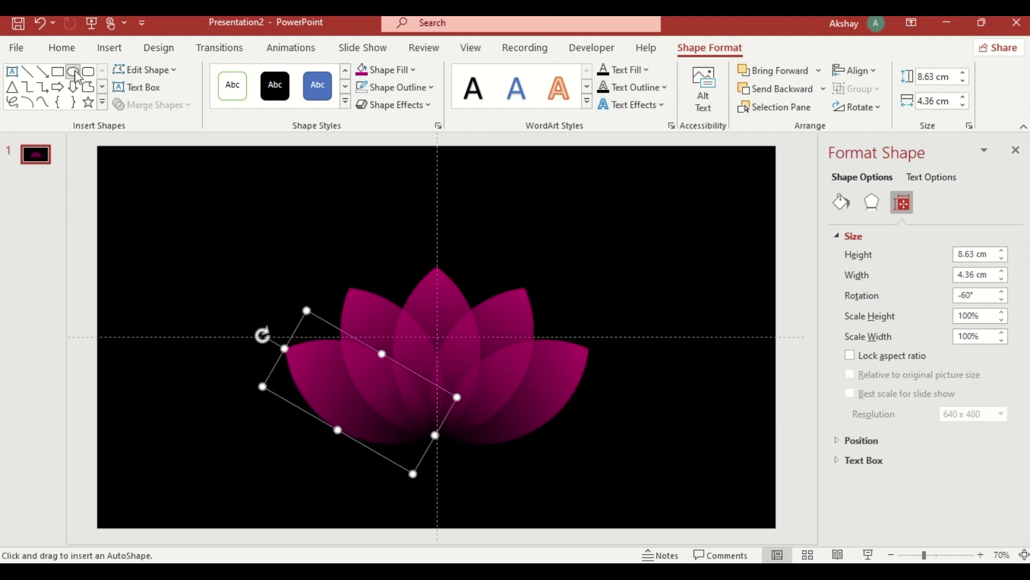
pyautogui.moveTo(359, 473); pyautogui.dragTo(490, 484)
pyautogui.click(874, 73)
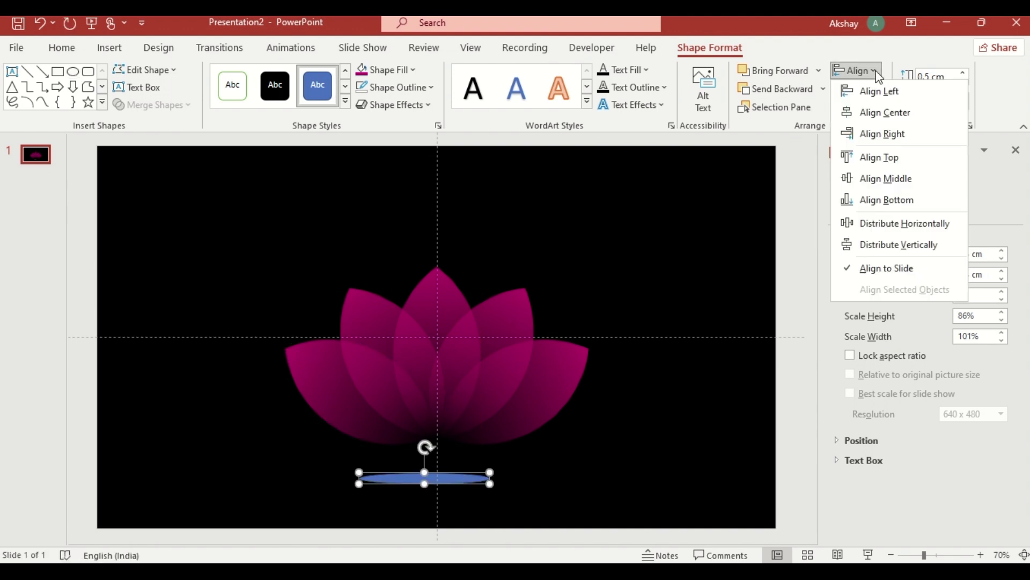
pyautogui.click(880, 111)
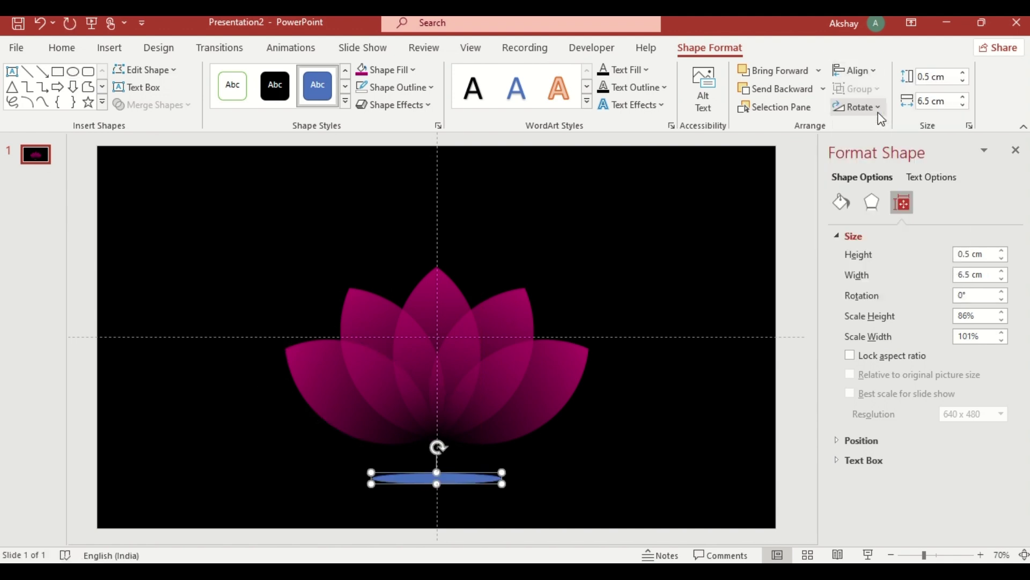
pyautogui.click(407, 87)
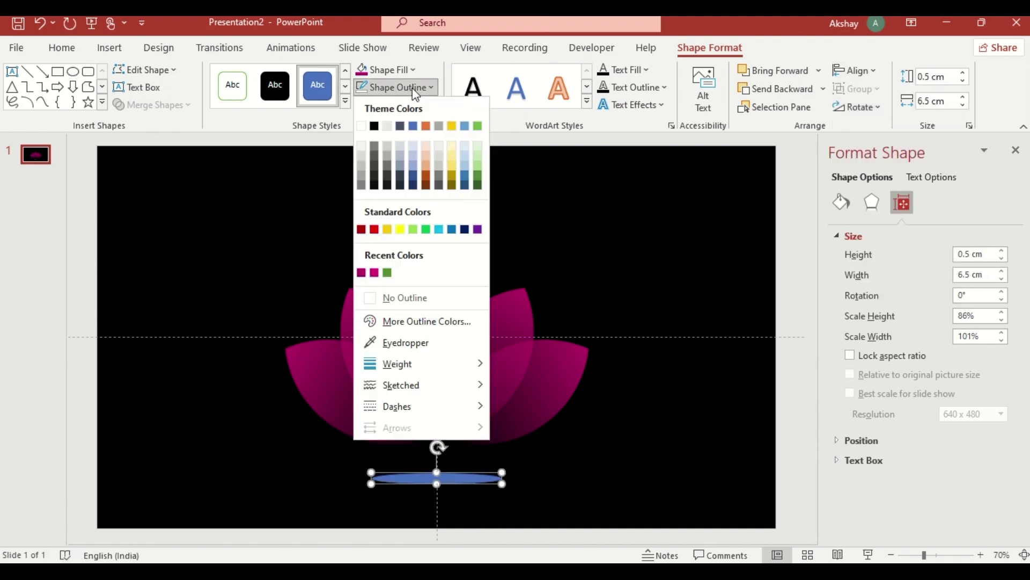
pyautogui.click(405, 298)
# Fill the ellipse with a green-to-black gradient, black stop at 79%
pyautogui.click(843, 204)
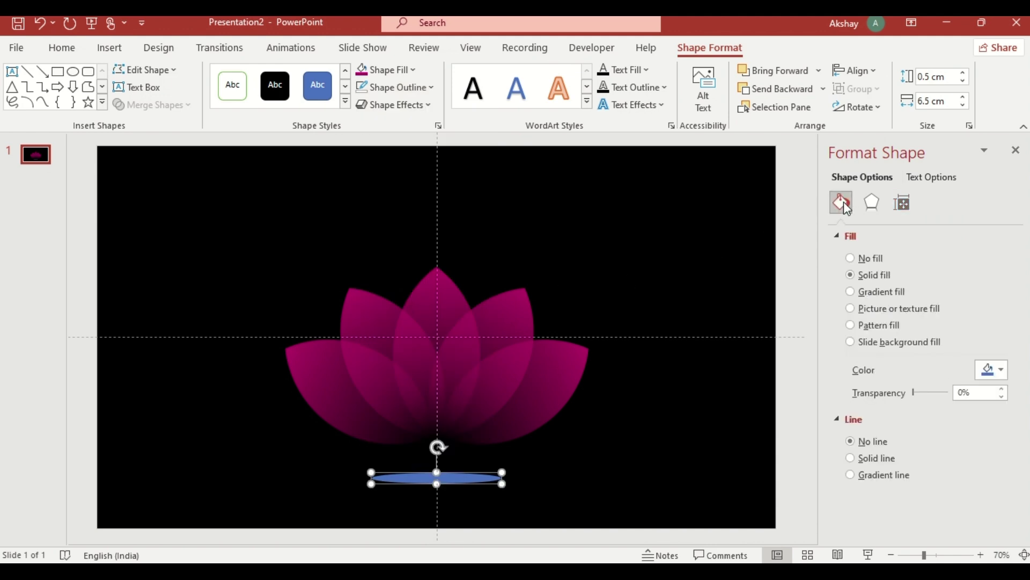
pyautogui.click(851, 292)
pyautogui.click(999, 504)
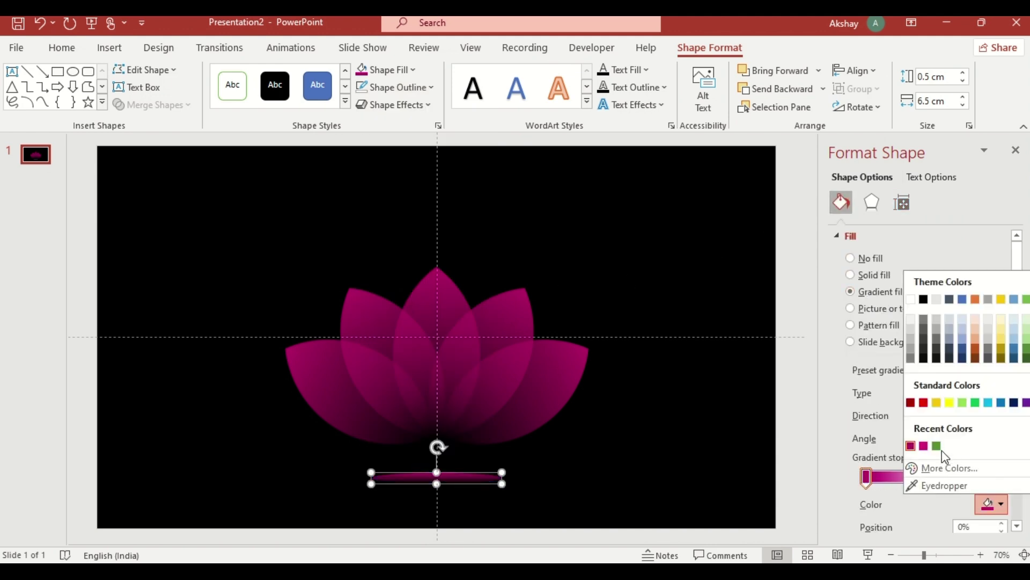
pyautogui.click(936, 445)
pyautogui.click(952, 476)
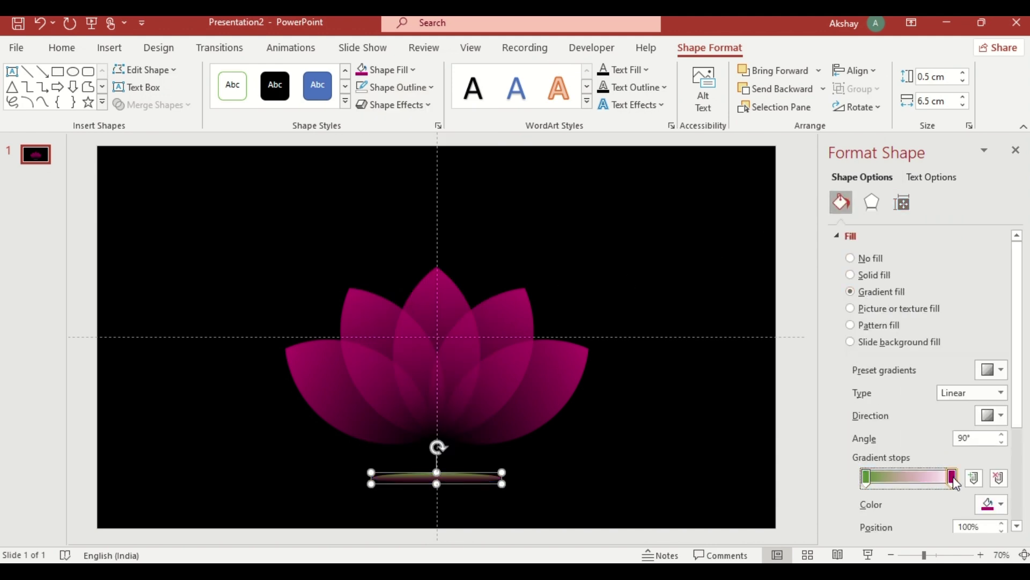
pyautogui.click(1001, 504)
pyautogui.click(924, 299)
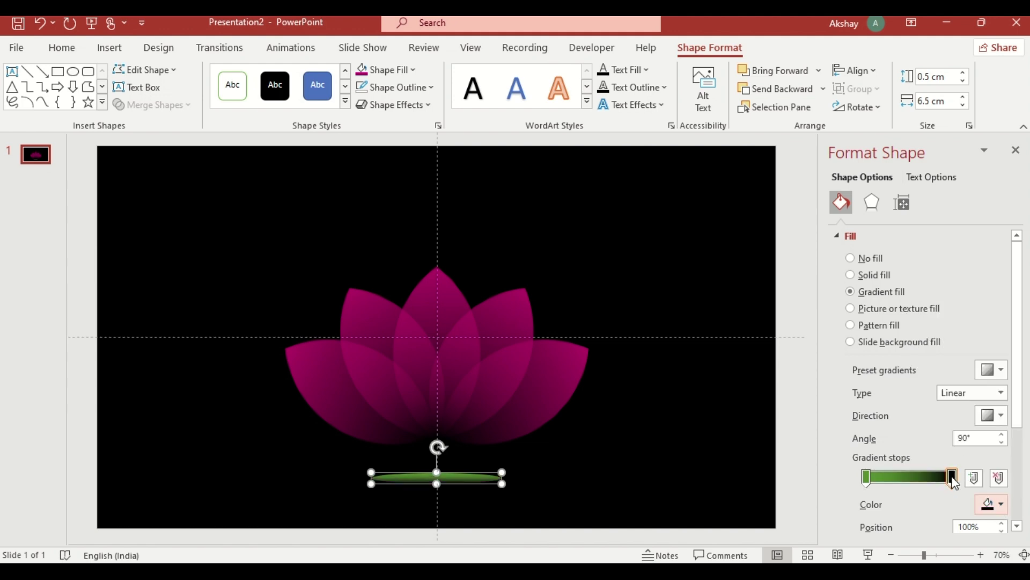
pyautogui.moveTo(952, 476); pyautogui.dragTo(934, 477)
pyautogui.click(1016, 151)
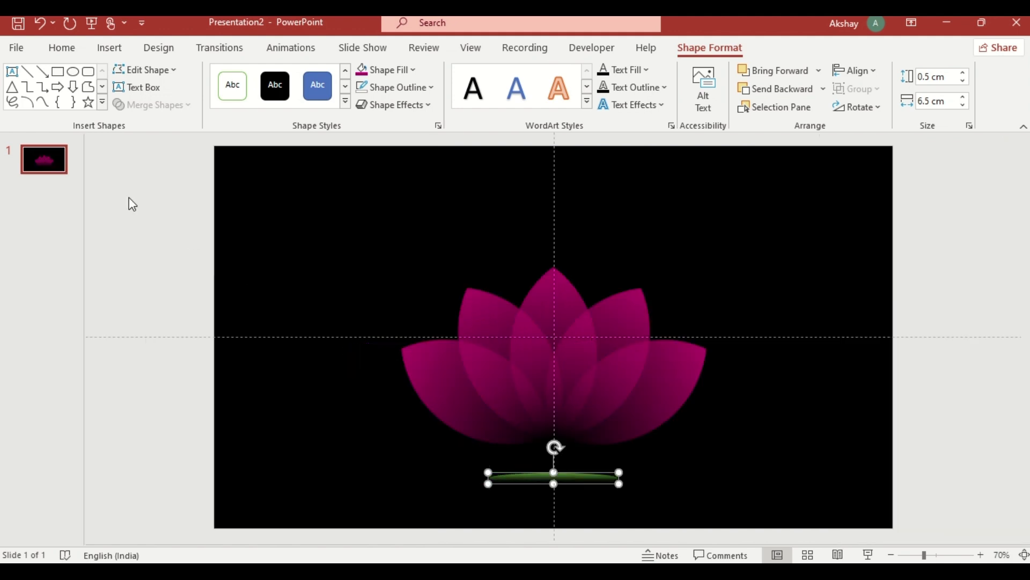
# Duplicate the lotus slide and return to slide 1
pyautogui.rightClick(56, 167)
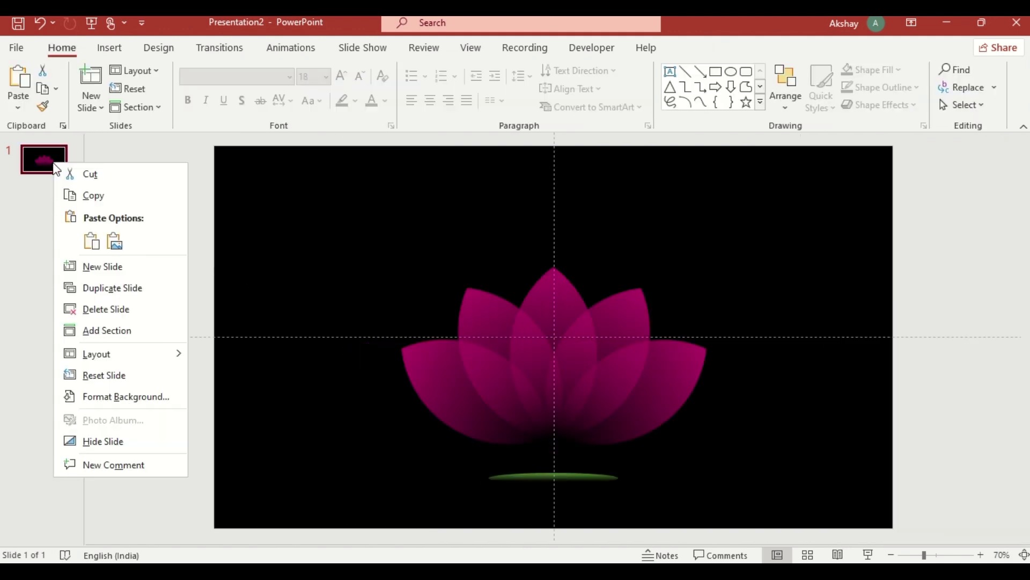
pyautogui.click(99, 290)
pyautogui.click(55, 164)
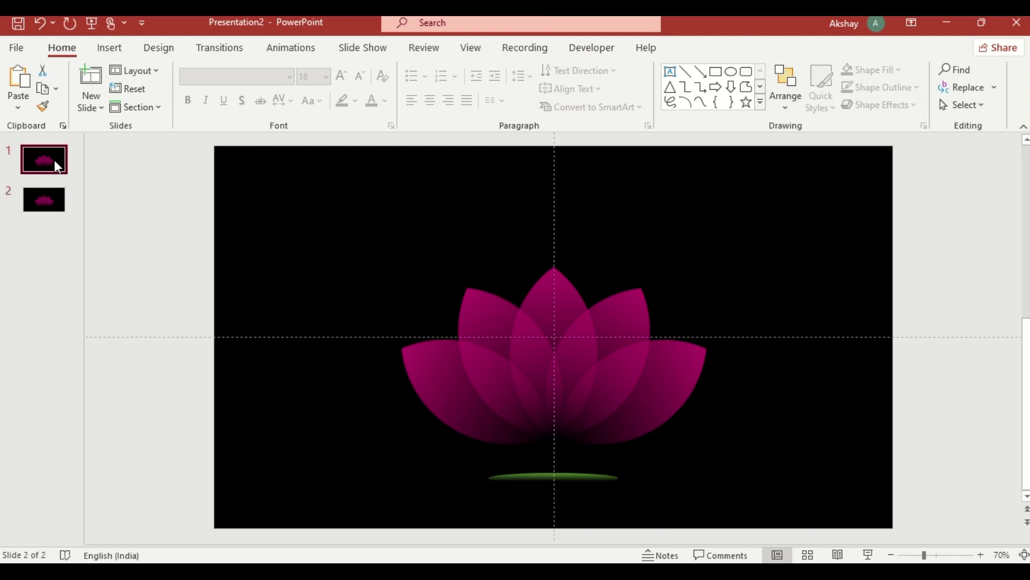
# Set all five petals on slide 1 to 0° rotation, excluding the green stem
pyautogui.click(430, 370)
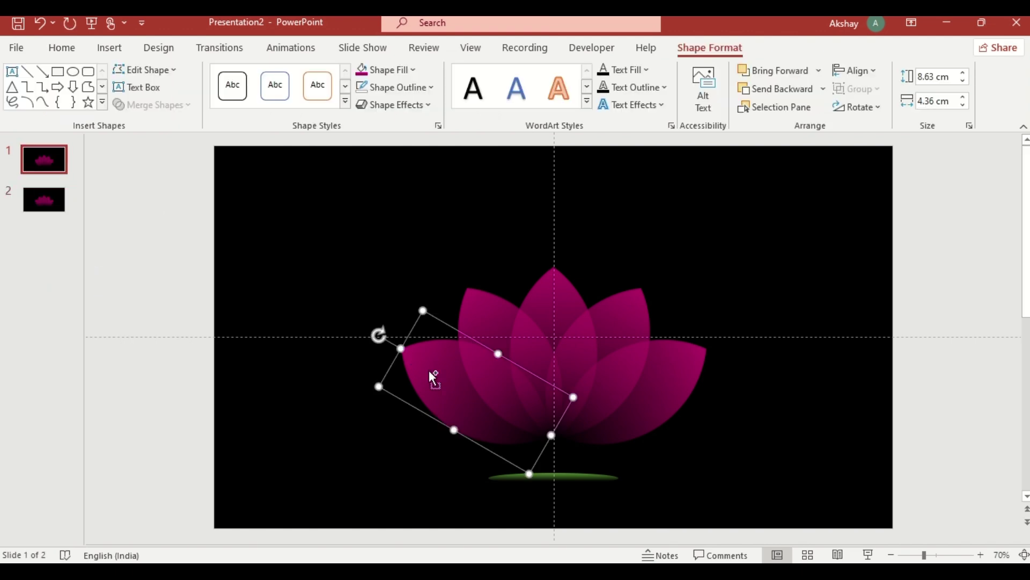
pyautogui.hotkey('ctrl', 'a')
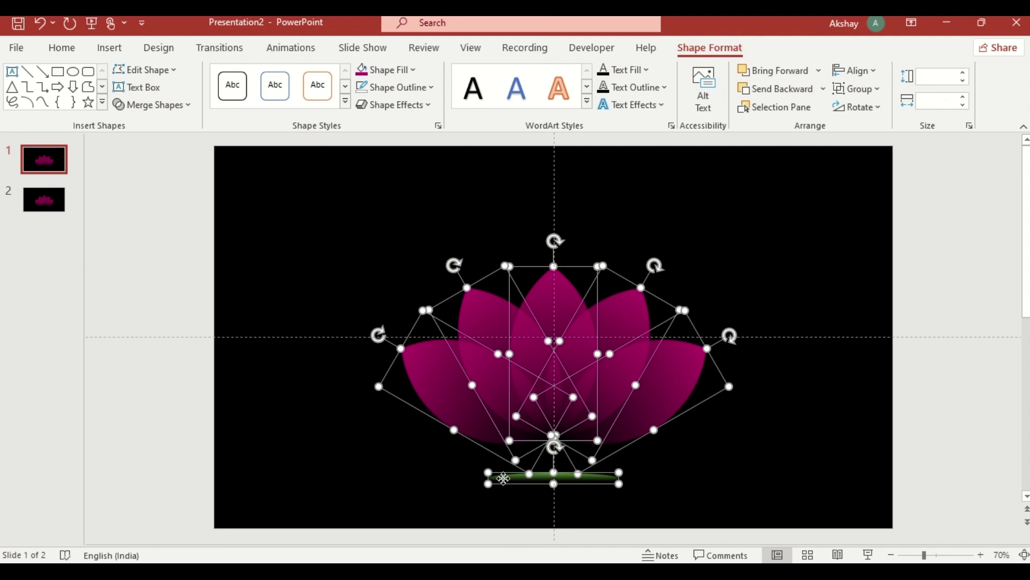
pyautogui.keyDown('shift'); pyautogui.click(504, 477); pyautogui.keyUp('shift')
pyautogui.click(874, 107)
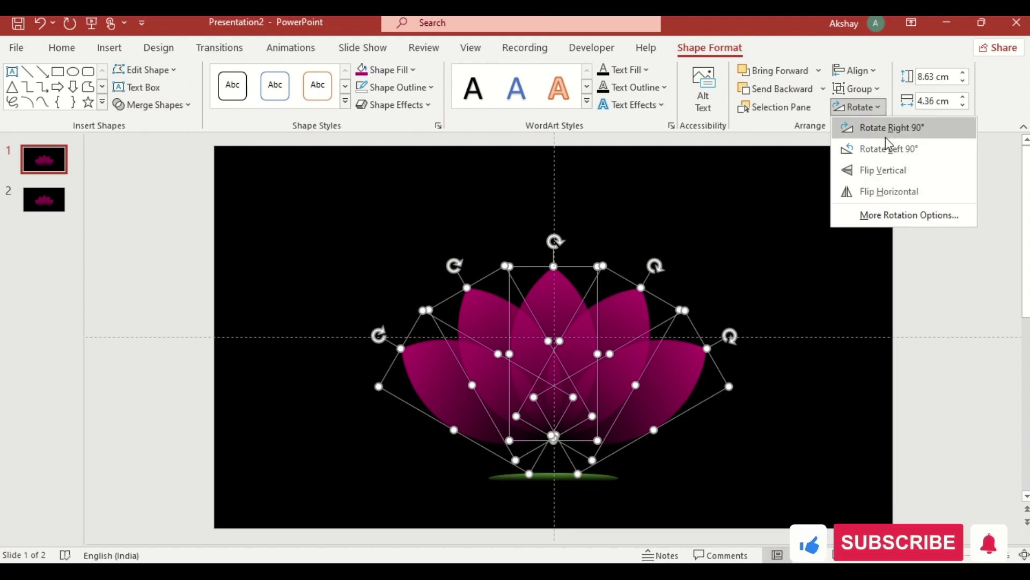
pyautogui.click(896, 216)
pyautogui.click(973, 296)
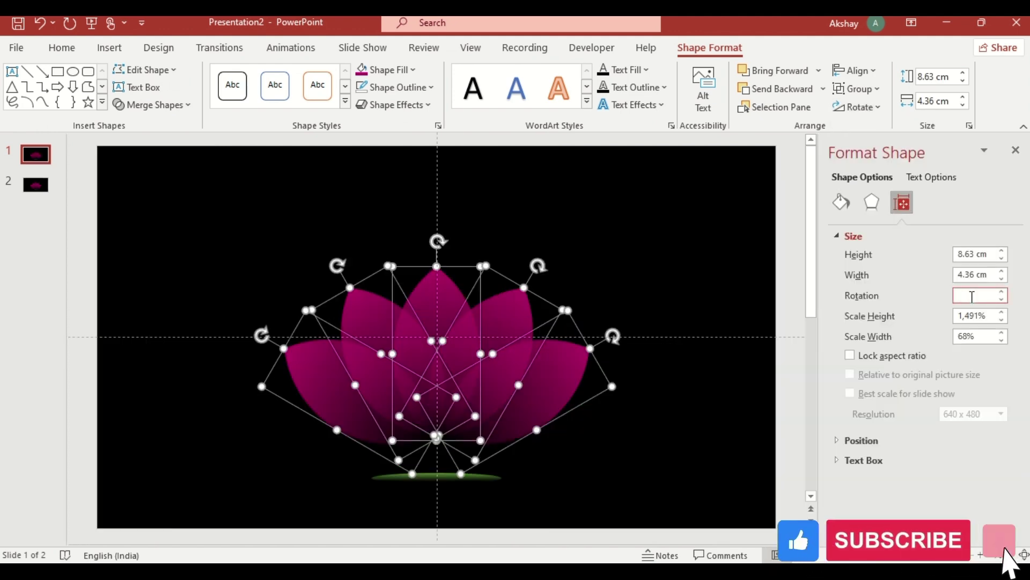
pyautogui.write('0')
pyautogui.press('Return')
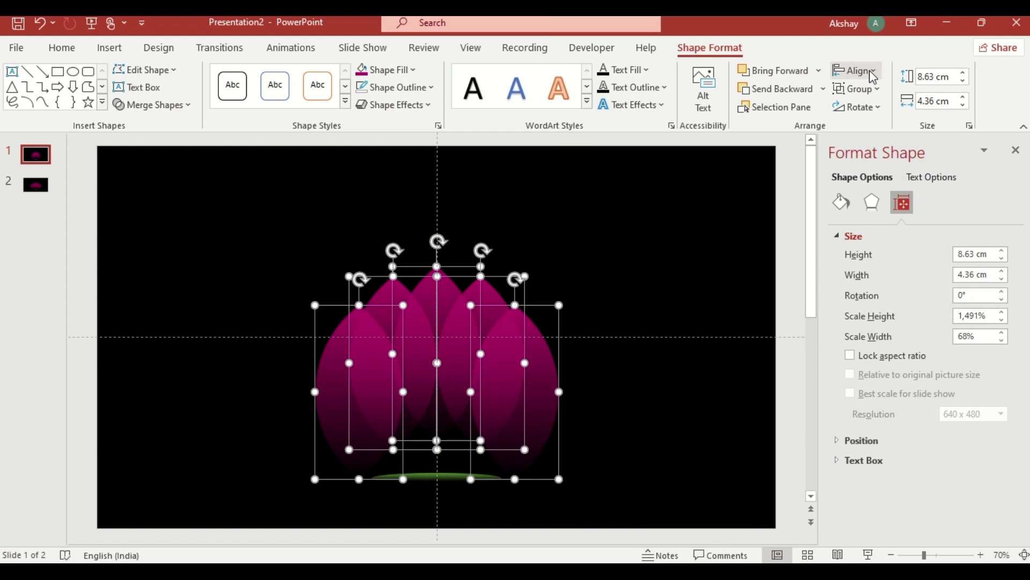
# Stack the petals centred into one bud and move bud and stem below the slide
pyautogui.click(858, 71)
pyautogui.click(881, 110)
pyautogui.click(888, 179)
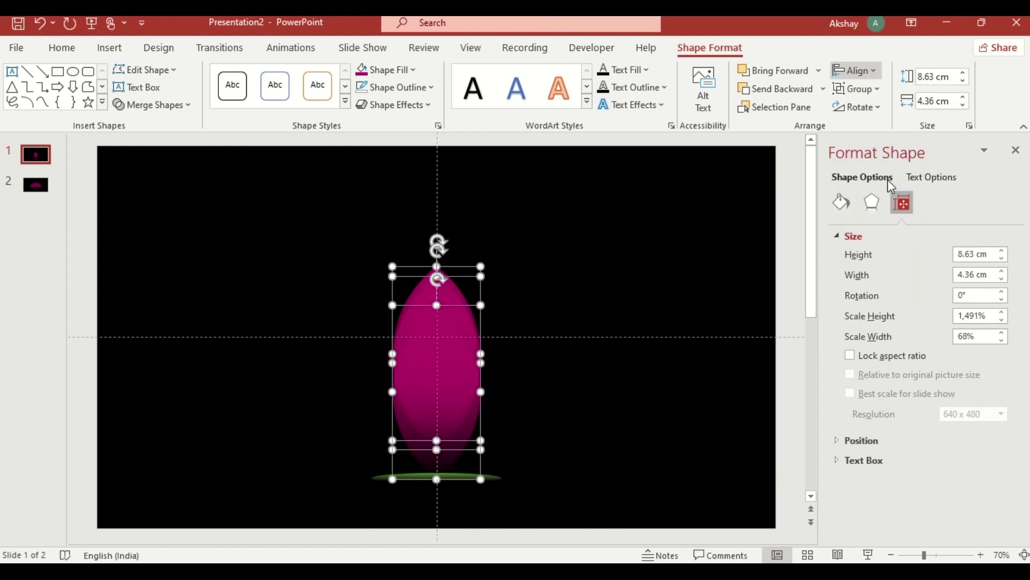
pyautogui.click(1015, 151)
pyautogui.keyDown('shift'); pyautogui.click(582, 477); pyautogui.keyUp('shift')
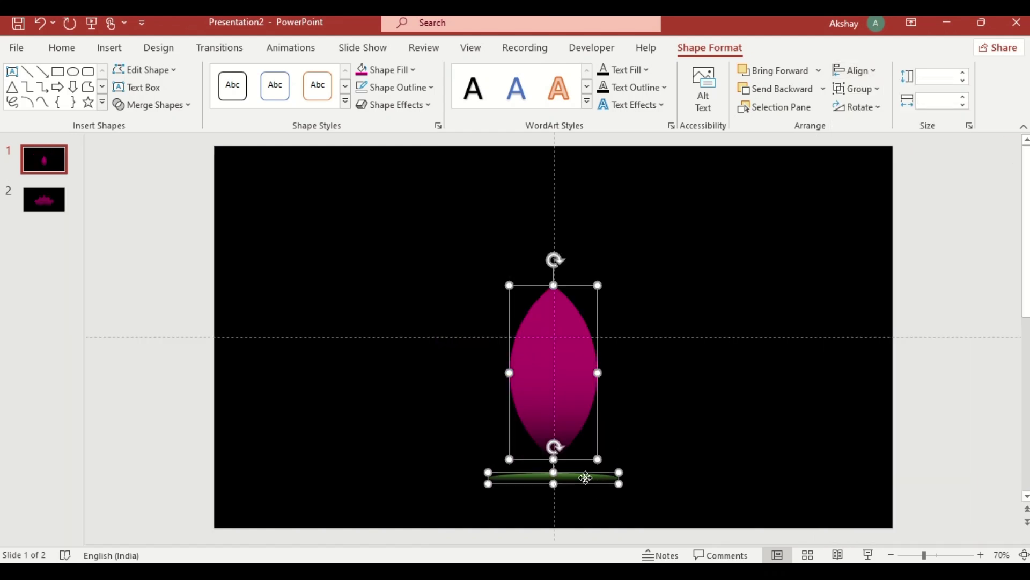
pyautogui.moveTo(582, 303); pyautogui.dragTo(600, 529)
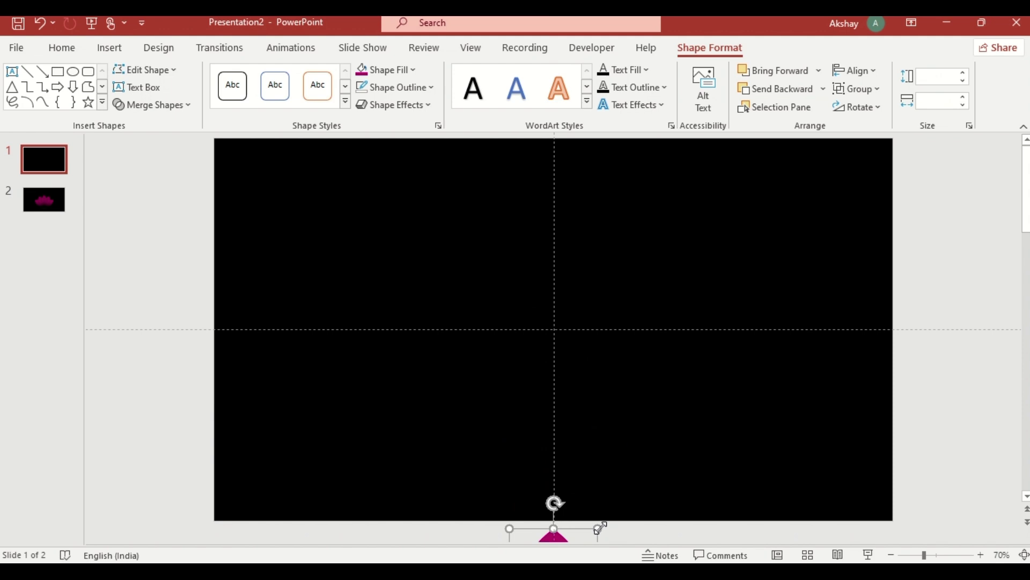
pyautogui.click(50, 199)
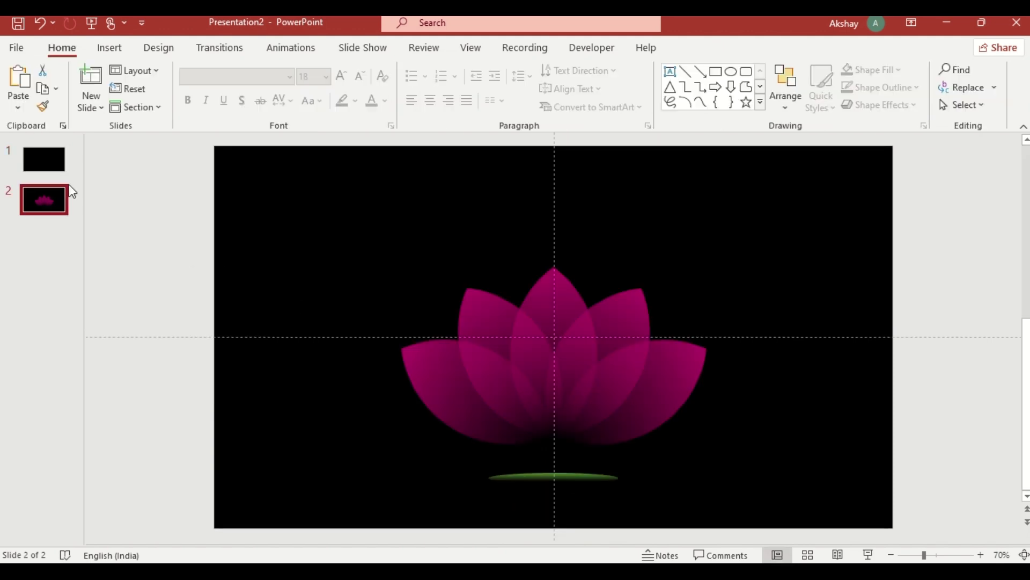
# Apply Morph to slide 2 and paste the five labels 01 FEATURES through 05 GOALS
pyautogui.click(221, 49)
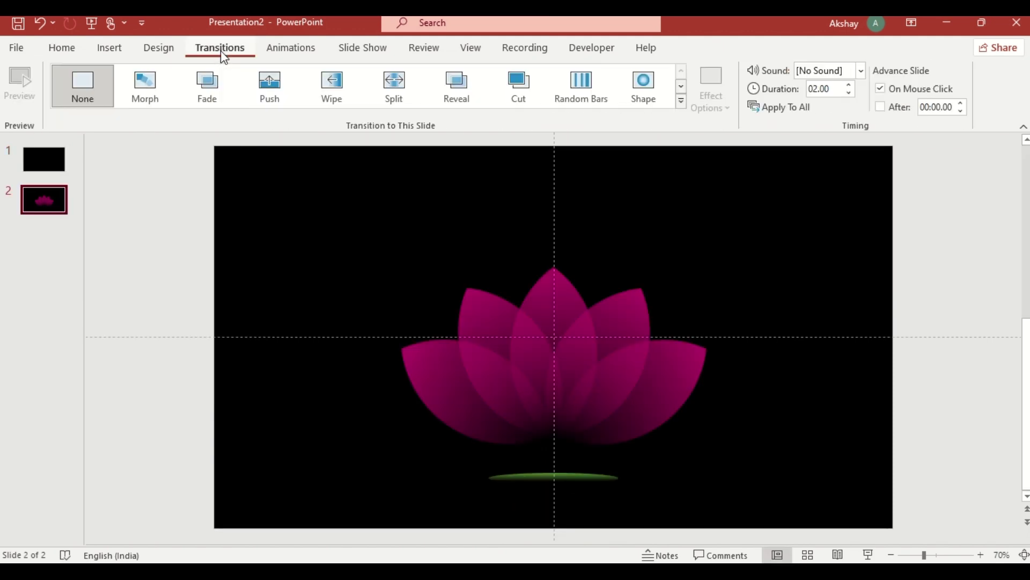
pyautogui.click(152, 95)
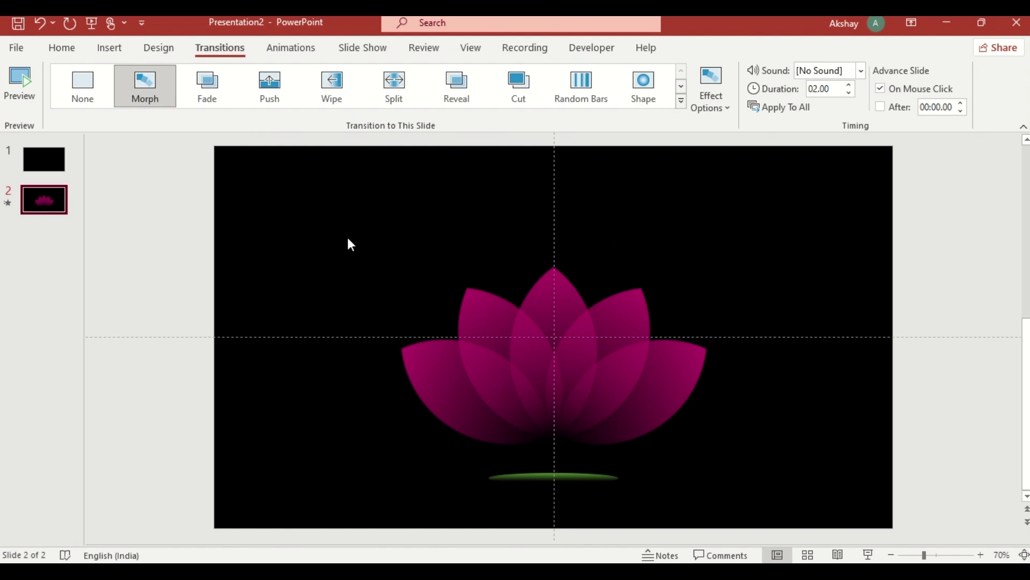
pyautogui.hotkey('ctrl', 'v')
# Duplicate slide 2 as slide 3, then go back to slide 2
pyautogui.rightClick(55, 200)
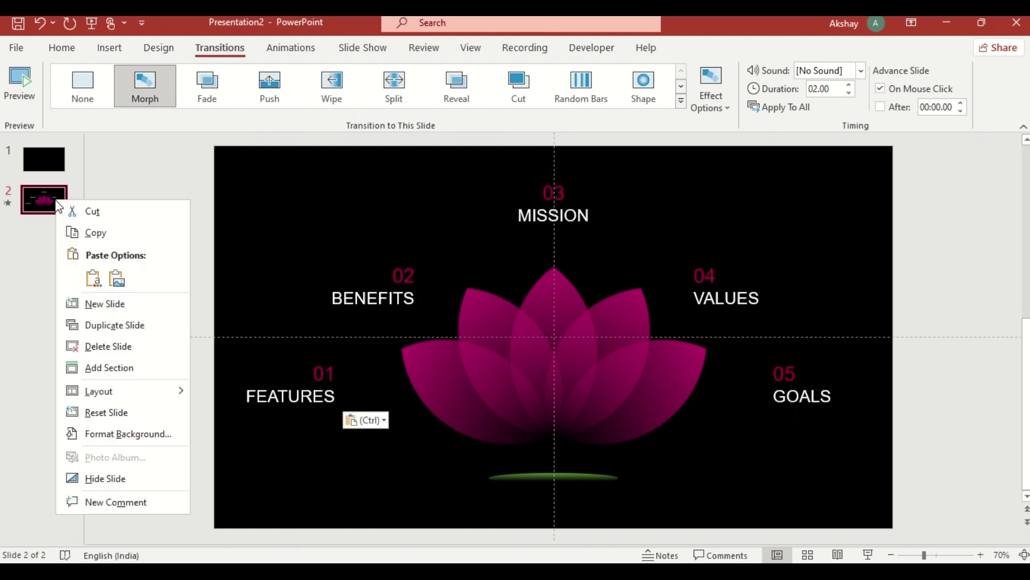
pyautogui.click(113, 324)
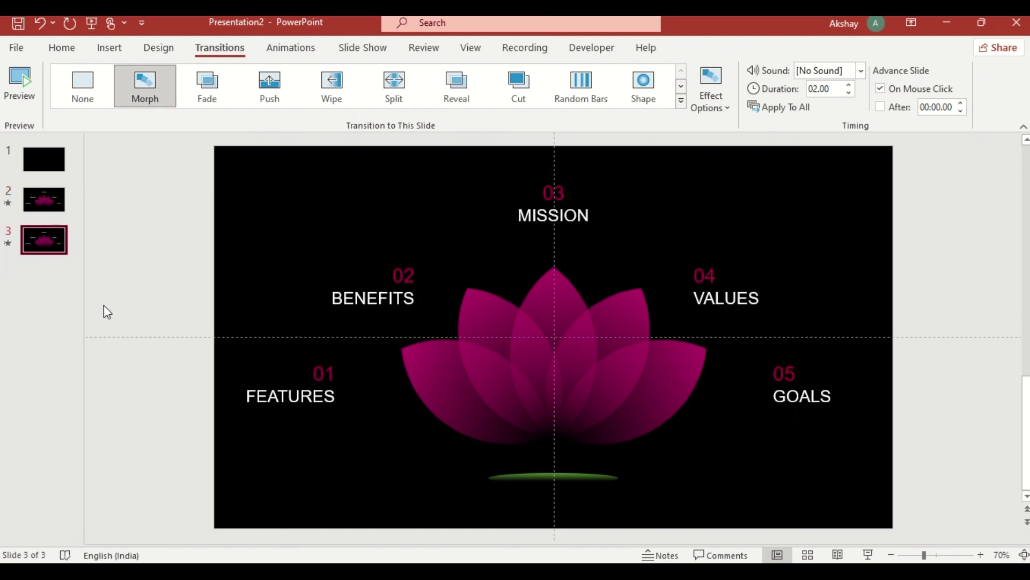
pyautogui.click(54, 207)
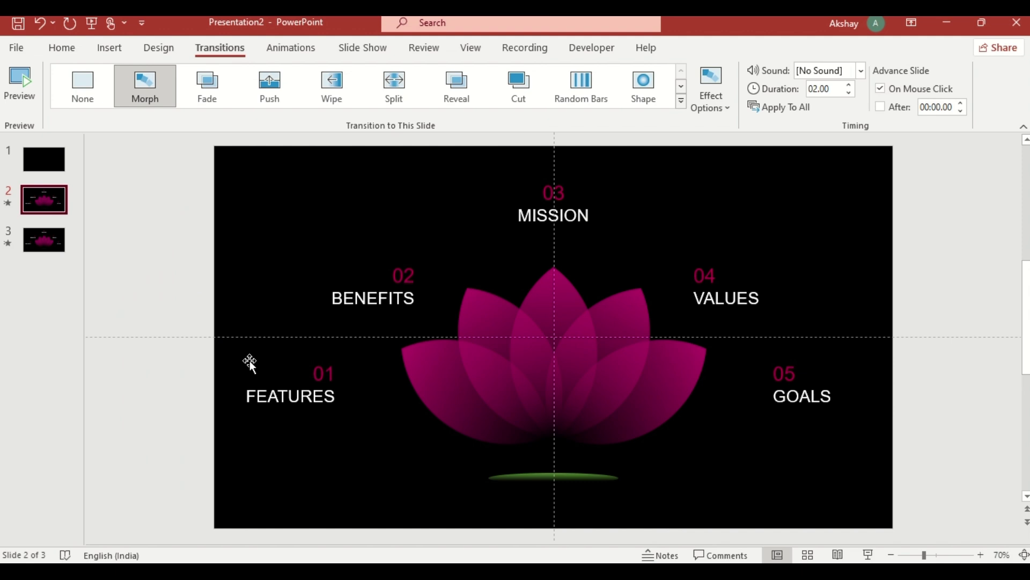
# Move FEATURES and BENEFITS off the left edge, VALUES and GOALS right, MISSION above the top
pyautogui.click(290, 397)
pyautogui.keyDown('shift'); pyautogui.click(397, 314); pyautogui.keyUp('shift')
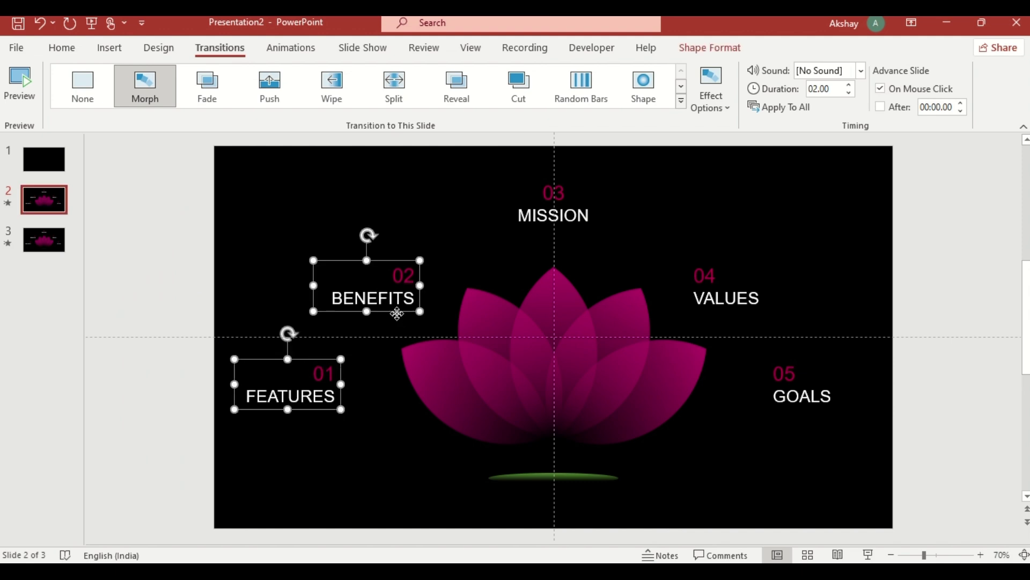
pyautogui.moveTo(397, 314); pyautogui.dragTo(177, 313)
pyautogui.click(794, 296)
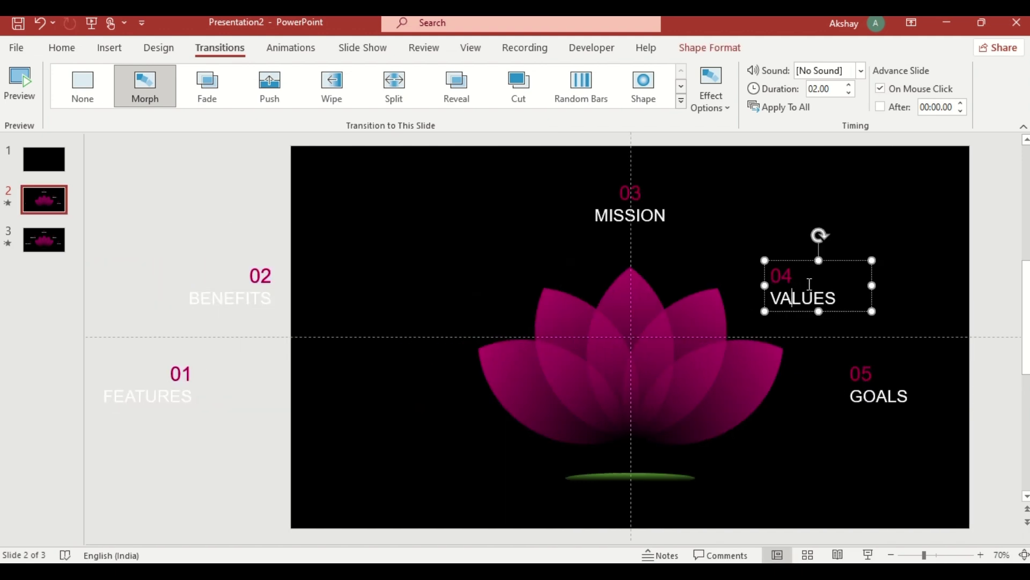
pyautogui.keyDown('shift'); pyautogui.click(847, 379); pyautogui.keyUp('shift')
pyautogui.moveTo(769, 309); pyautogui.dragTo(980, 301)
pyautogui.click(645, 220)
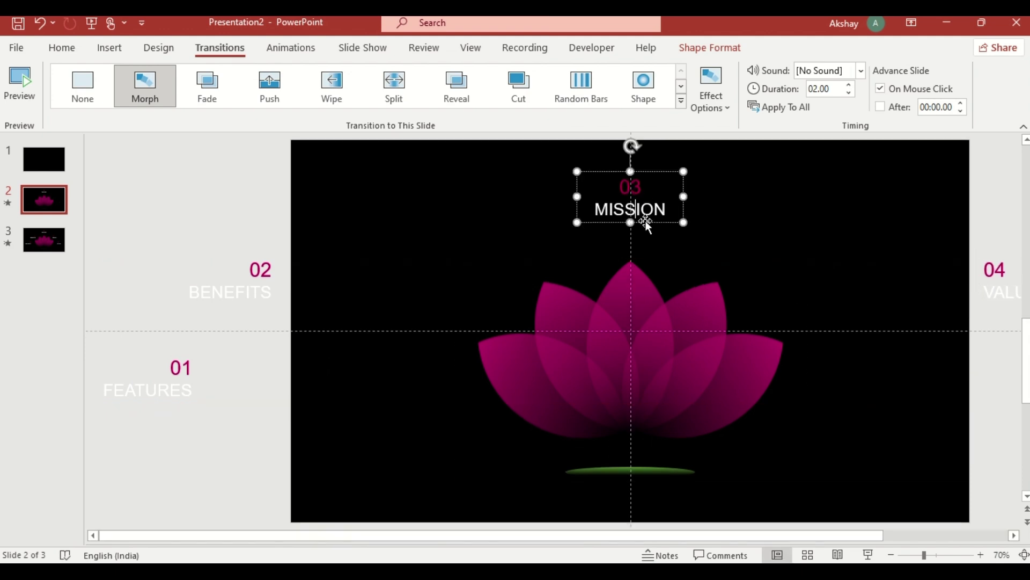
pyautogui.moveTo(646, 223); pyautogui.dragTo(647, 135)
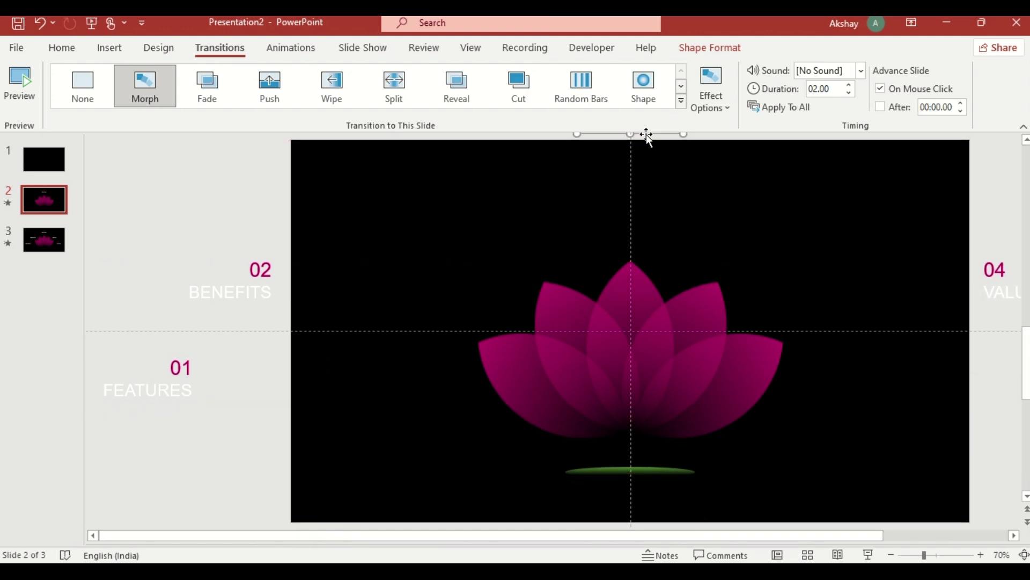
pyautogui.click(54, 159)
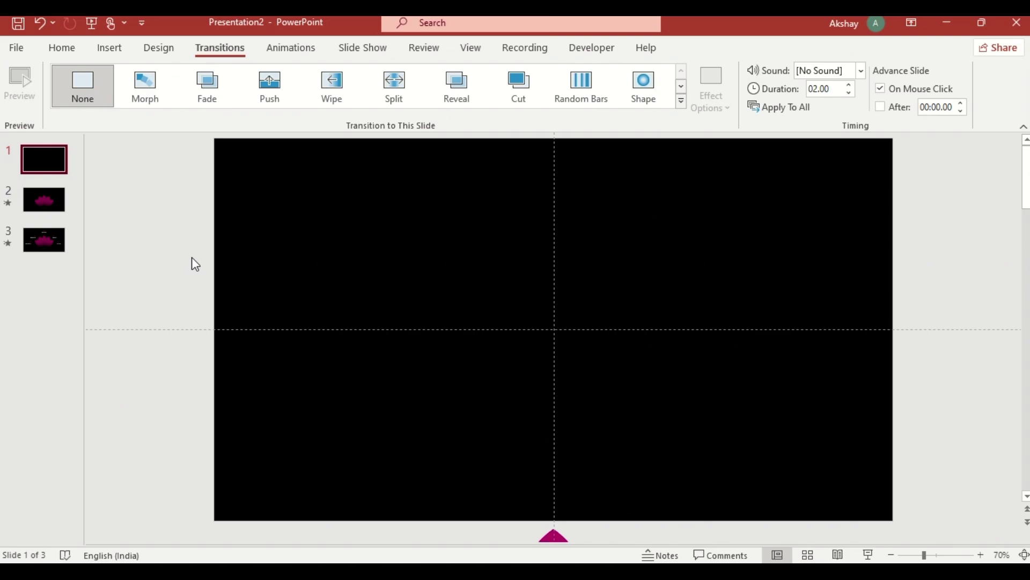